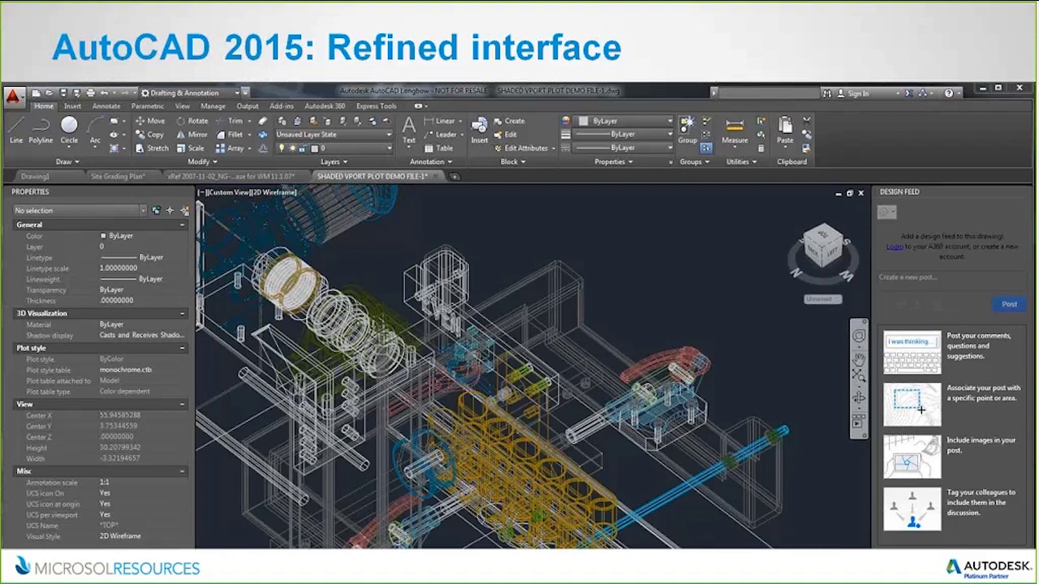
Advance the presentation to the User Interface slide and switch to AutoCAD MEP 2015.
{"action": "key", "text": "Right"}
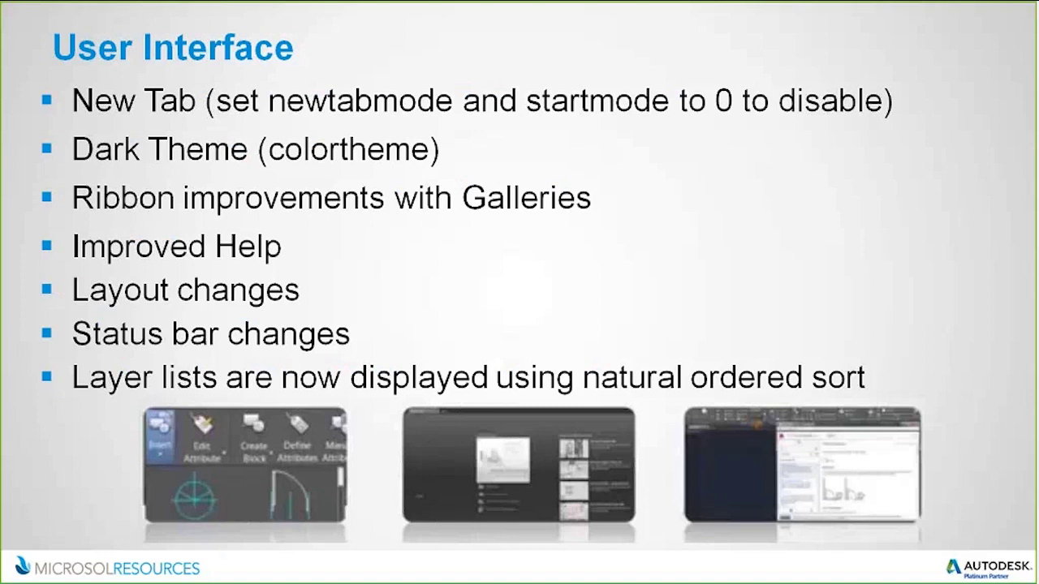
{"action": "key", "text": "alt+Tab"}
{"action": "key", "text": "alt+Tab"}
{"action": "key", "text": "alt+Tab"}
{"action": "key", "text": "alt+Tab"}
{"action": "key", "text": "alt+Tab"}
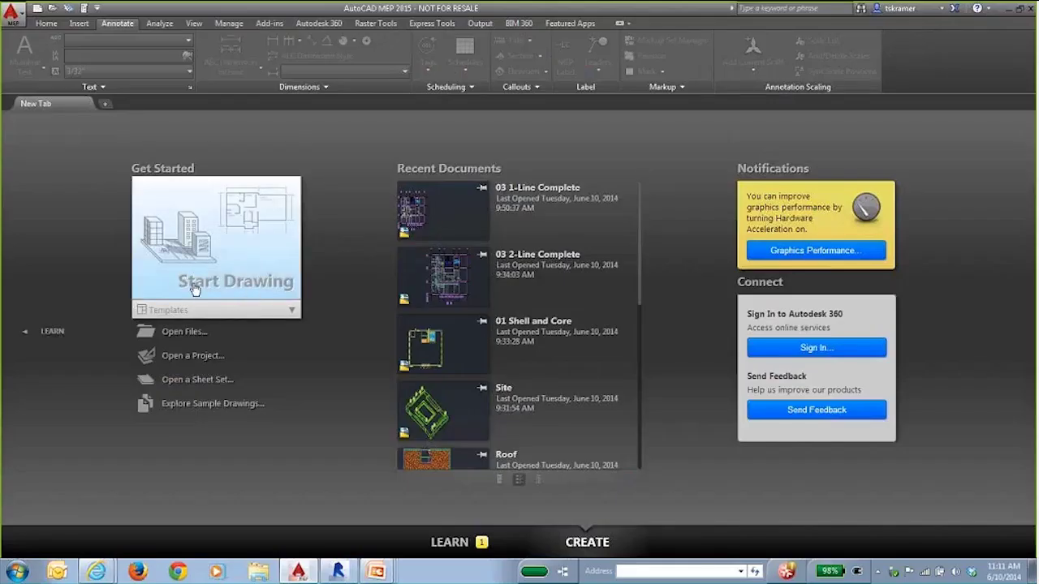
Open the recent drawing 03 2-Line Complete, ignoring its unresolved references.
{"action": "left_click", "coordinate": [293, 311]}
{"action": "left_click", "coordinate": [293, 312]}
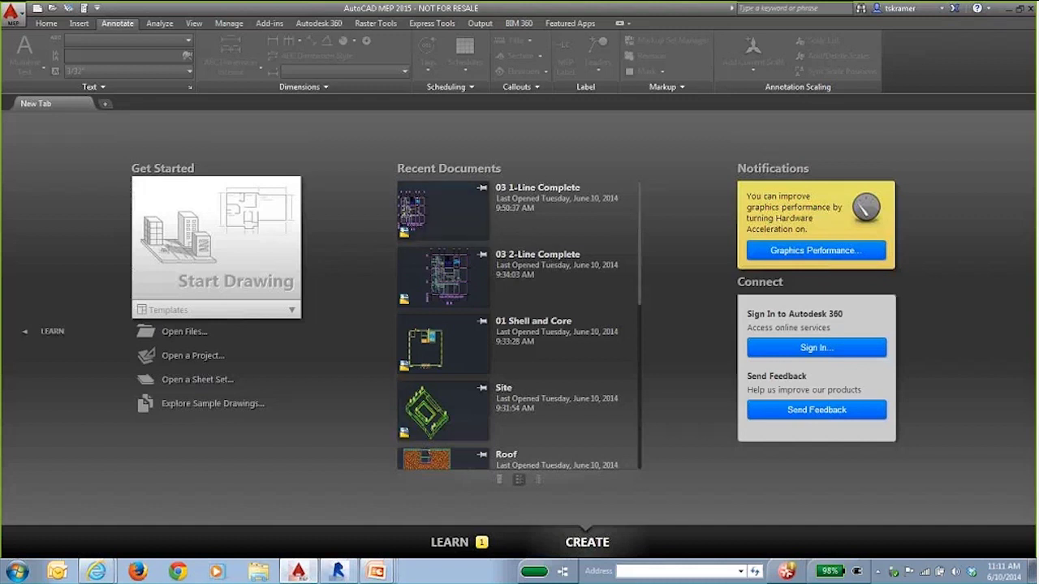
{"action": "left_click_drag", "start_coordinate": [640, 297], "coordinate": [631, 459]}
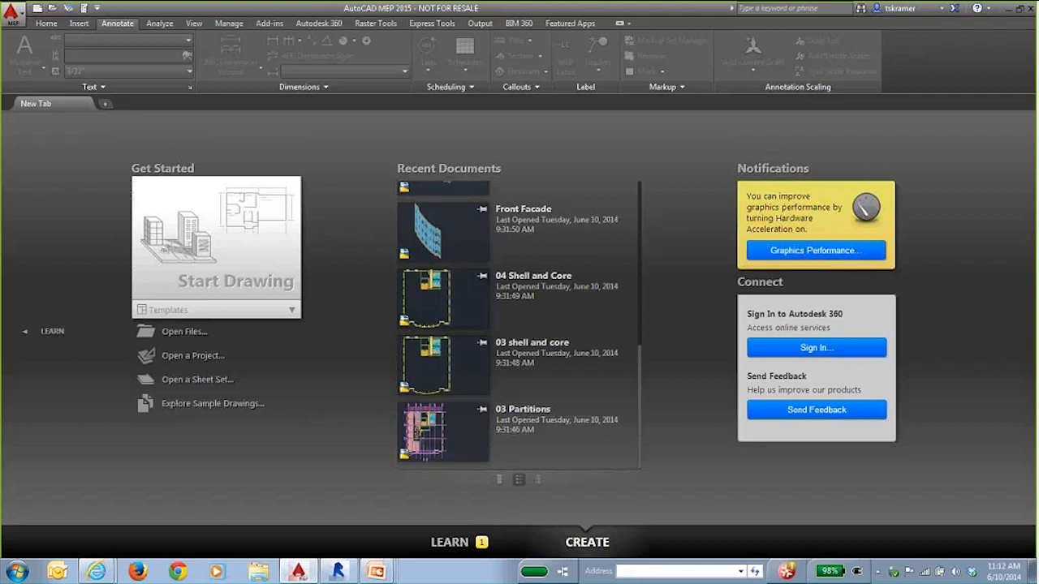
{"action": "left_click_drag", "start_coordinate": [642, 354], "coordinate": [654, 192]}
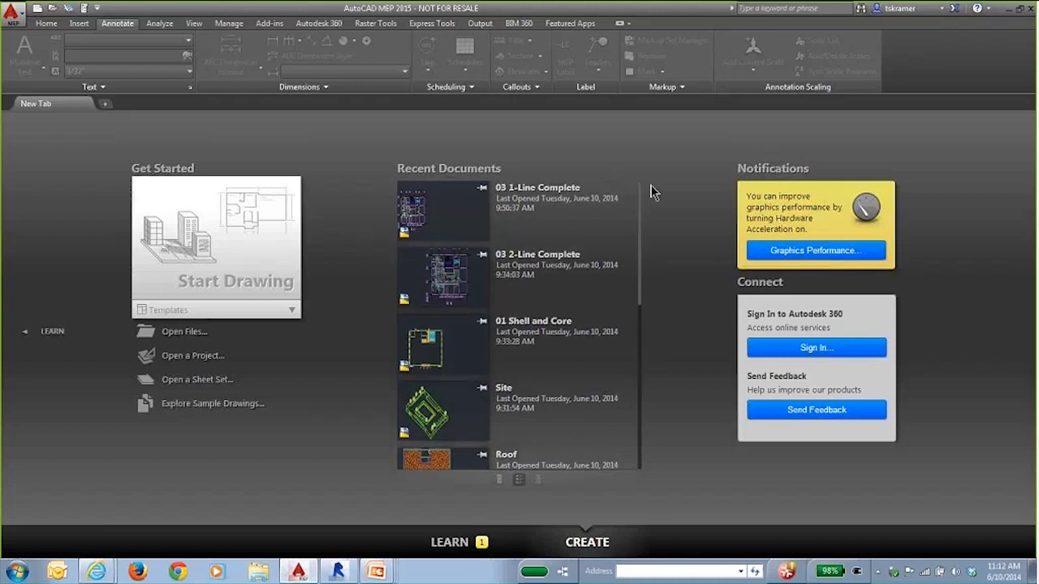
{"action": "left_click", "coordinate": [532, 262]}
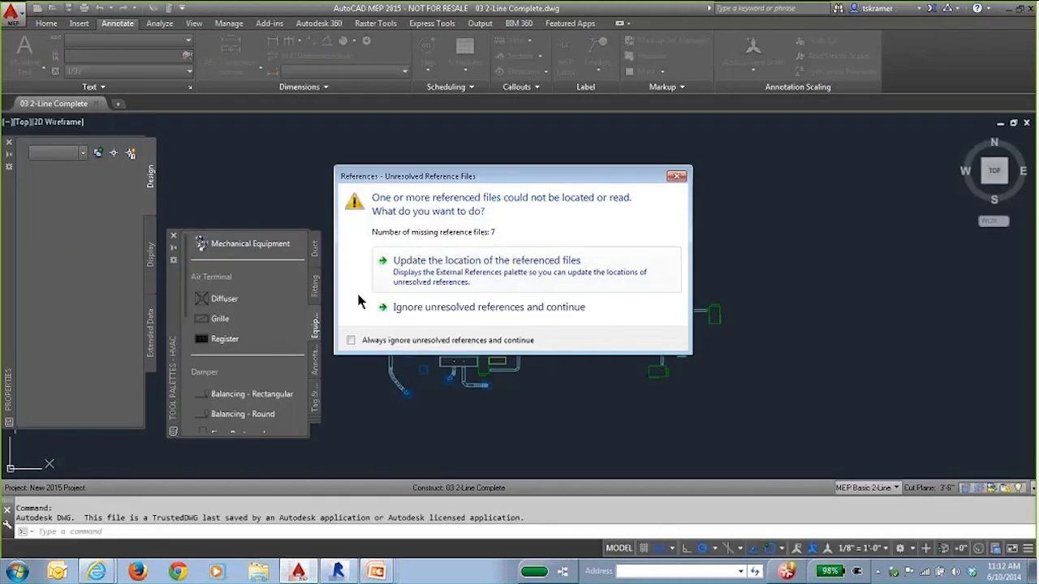
{"action": "left_click", "coordinate": [453, 307]}
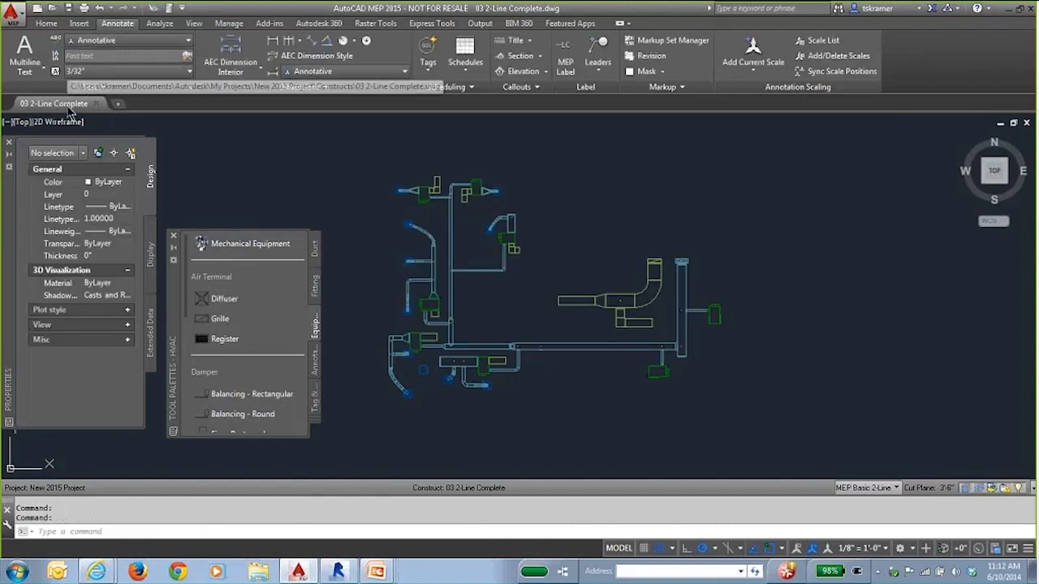
Preview the model and layout thumbnails of the open 03 2-Line Complete drawing.
{"action": "mouse_move", "coordinate": [69, 112]}
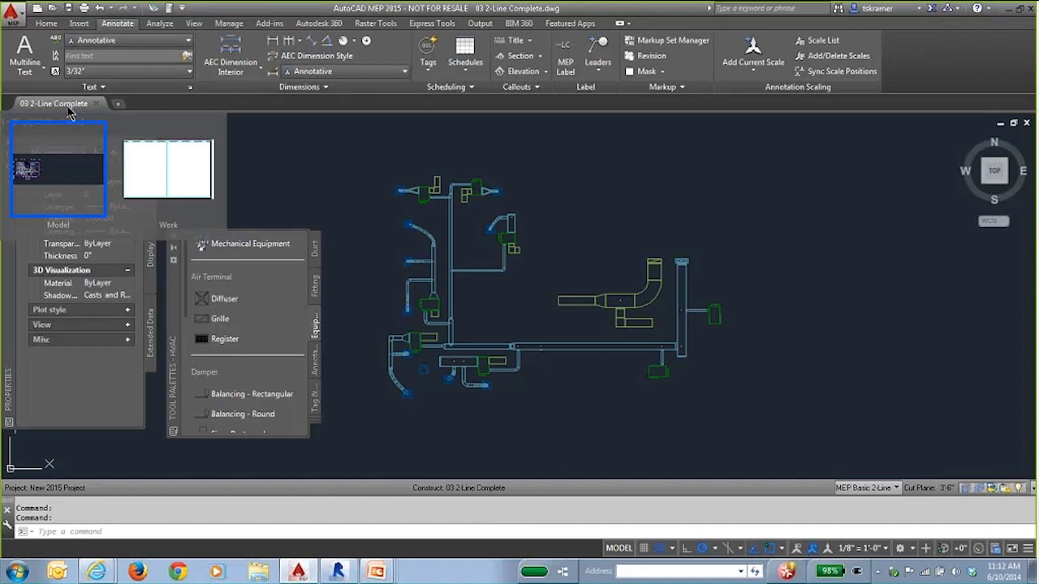
{"action": "left_click", "coordinate": [121, 108]}
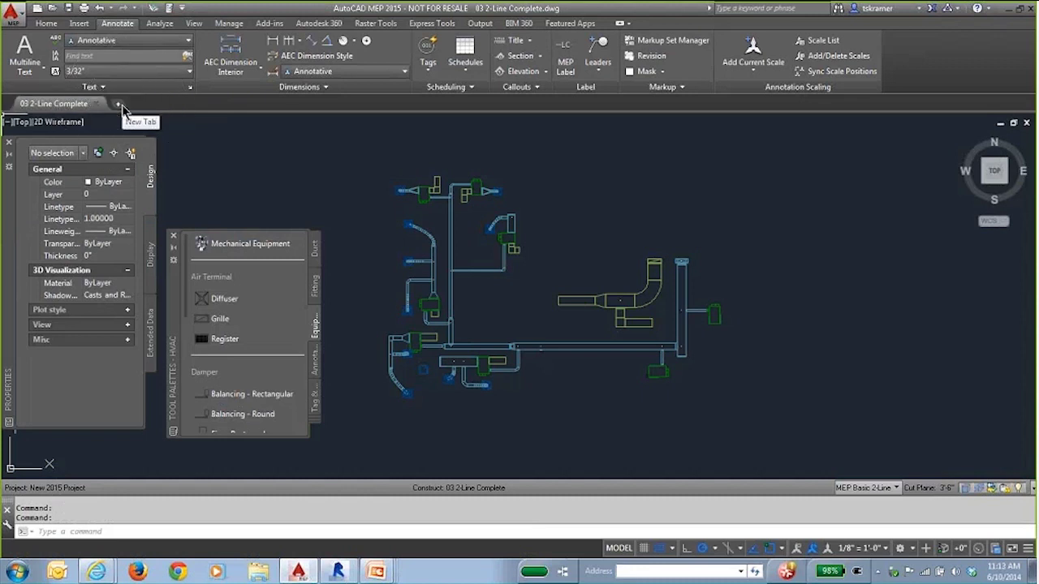
{"action": "left_click", "coordinate": [121, 108]}
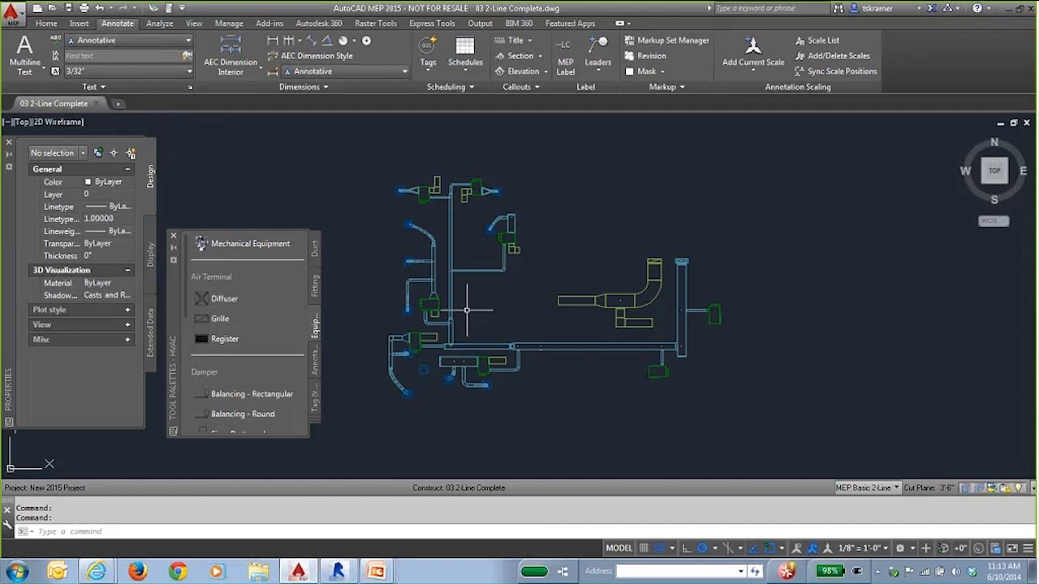
Switch to the presentation, advance to the Improved Graphics slide, and return to the 03 2-Line Complete drawing.
{"action": "key", "text": "alt+Tab"}
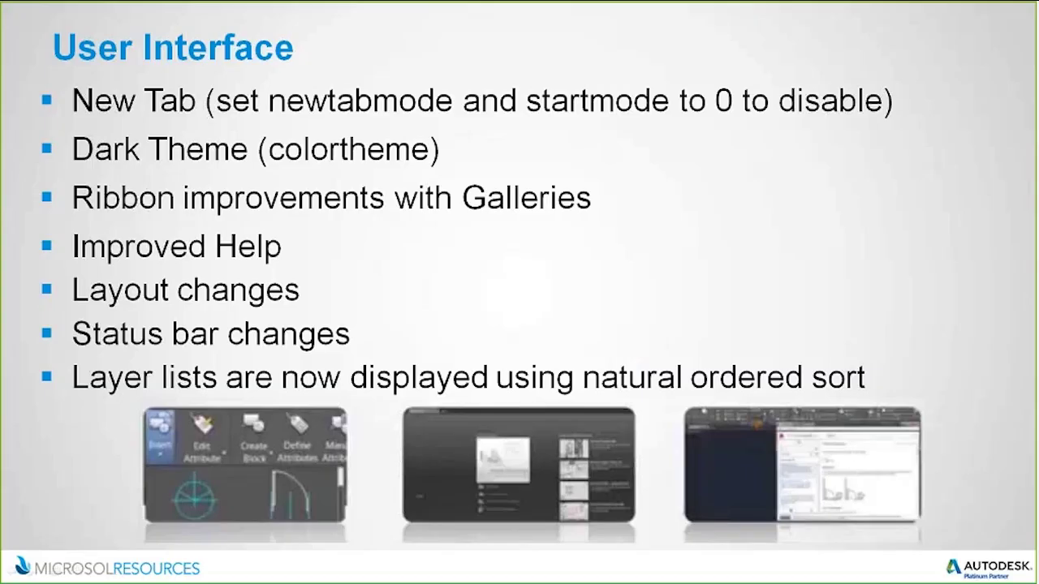
{"action": "key", "text": "Right"}
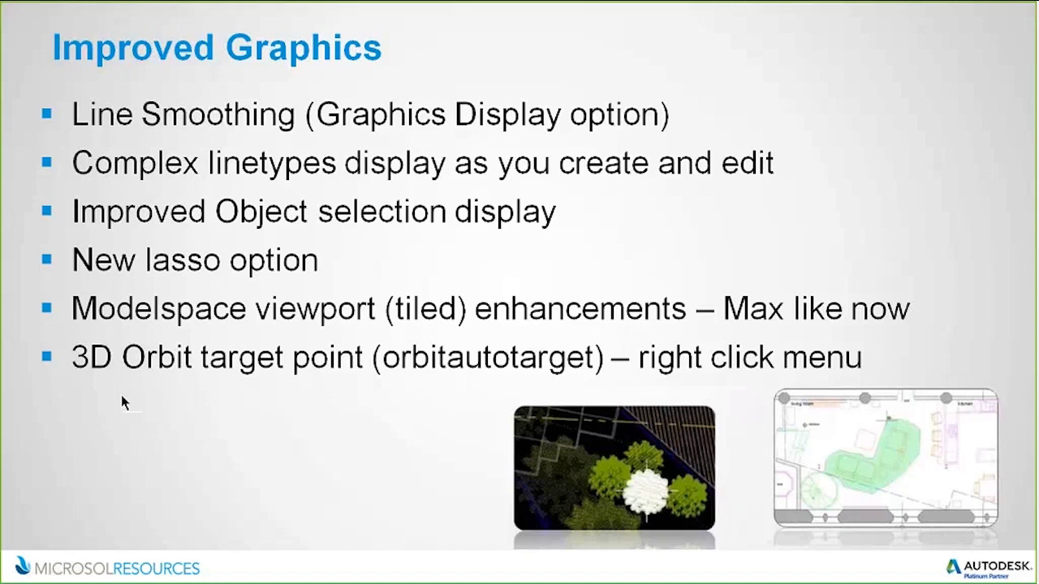
{"action": "key", "text": "alt+Tab"}
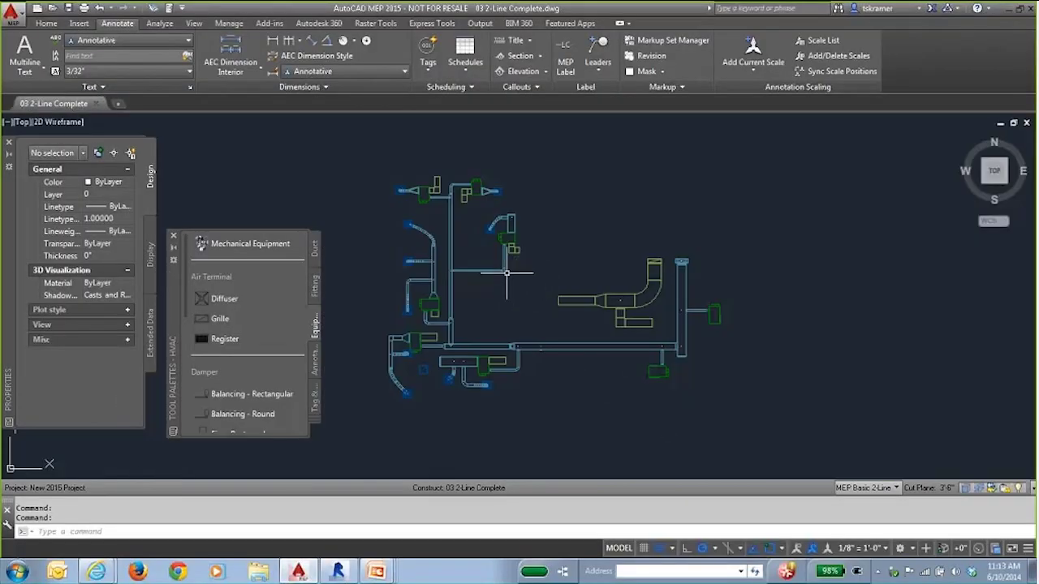
Try short window-lasso selections in the empty area above the upper duct branches.
{"action": "scroll", "coordinate": [550, 285], "scroll_direction": "up", "scroll_amount": 5}
{"action": "scroll", "coordinate": [499, 219], "scroll_direction": "down", "scroll_amount": 6}
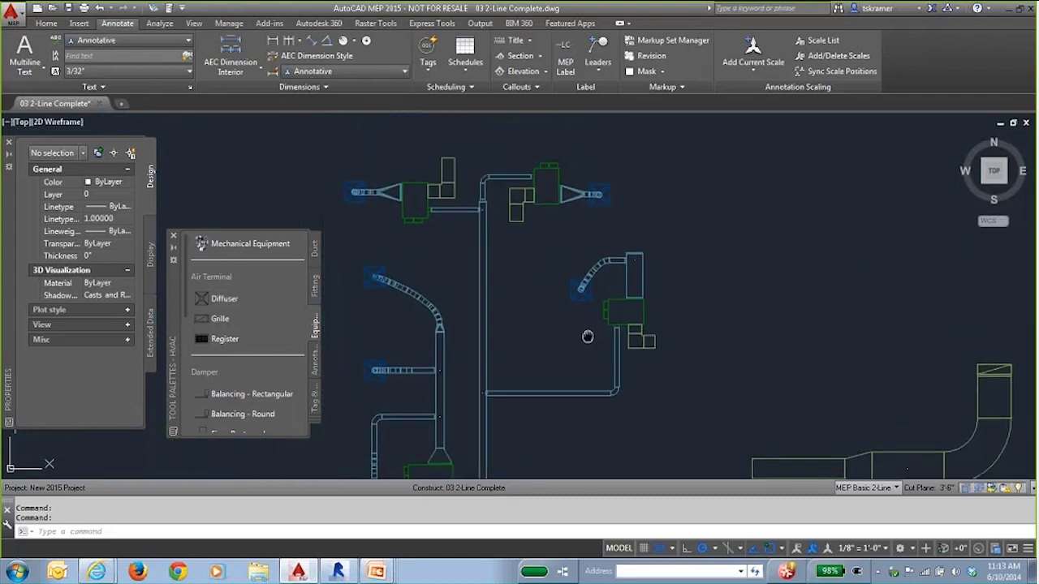
{"action": "middle_click_drag", "start_coordinate": [396, 147], "coordinate": [493, 123]}
{"action": "mouse_move", "coordinate": [505, 161]}
{"action": "left_mouse_down"}
{"action": "mouse_move", "coordinate": [720, 208]}
{"action": "mouse_move", "coordinate": [586, 141]}
{"action": "mouse_move", "coordinate": [522, 172]}
{"action": "left_mouse_up"}
{"action": "mouse_move", "coordinate": [496, 135]}
{"action": "left_mouse_down"}
{"action": "mouse_move", "coordinate": [597, 183]}
{"action": "mouse_move", "coordinate": [605, 167]}
{"action": "mouse_move", "coordinate": [534, 143]}
{"action": "left_mouse_up"}
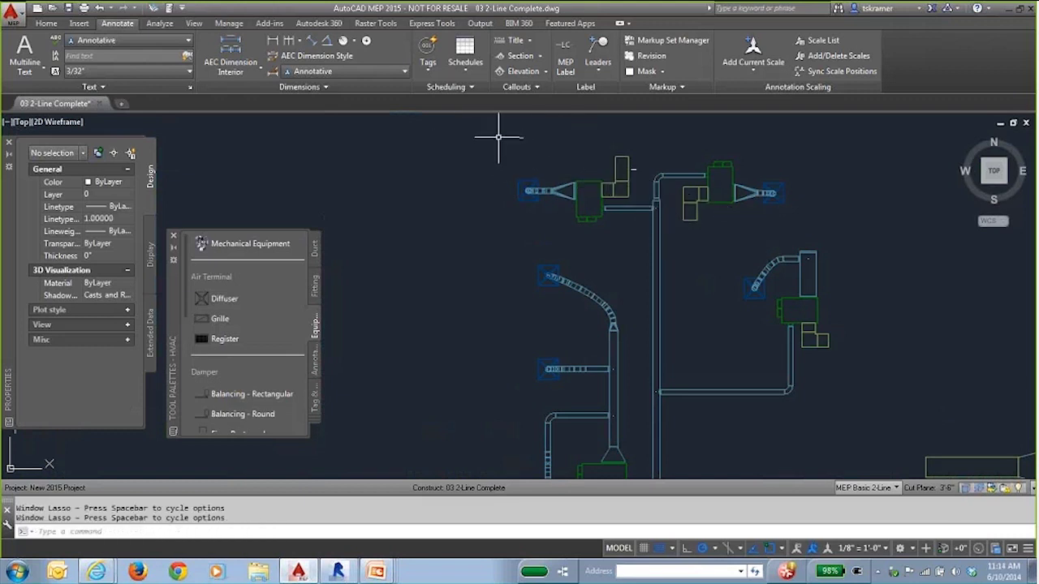
Select the upper duct branches with a rectangular window, then with a crossing window, clearing the selection each time.
{"action": "left_click", "coordinate": [498, 136]}
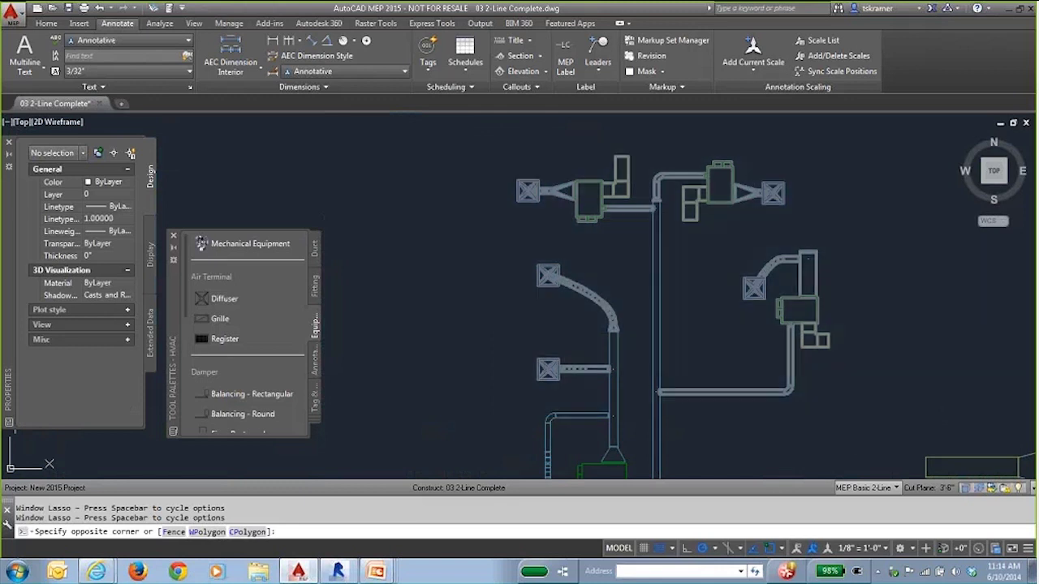
{"action": "left_click", "coordinate": [857, 413]}
{"action": "key", "text": "Escape"}
{"action": "left_click", "coordinate": [892, 415]}
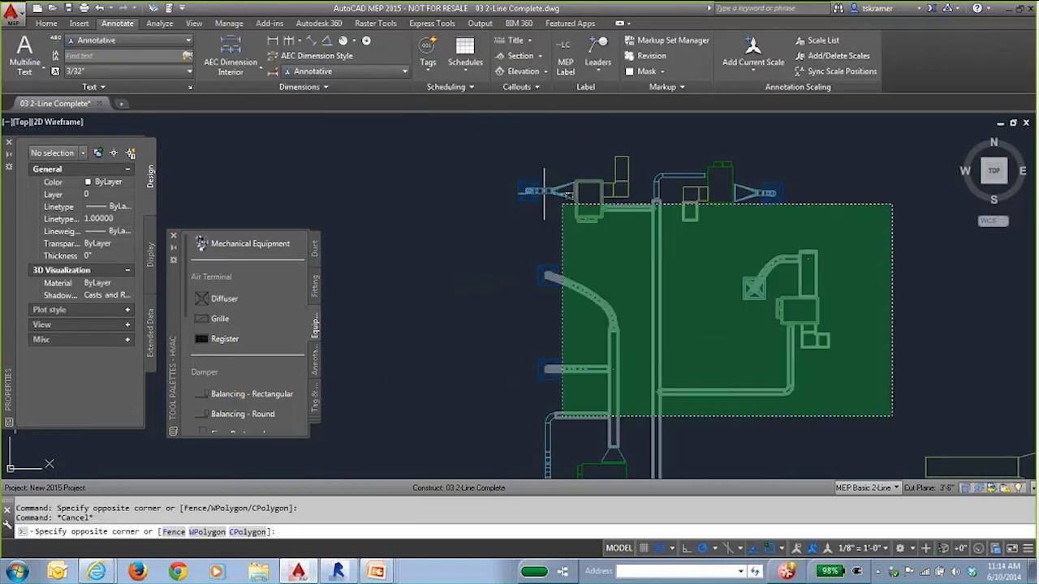
{"action": "left_click", "coordinate": [469, 138]}
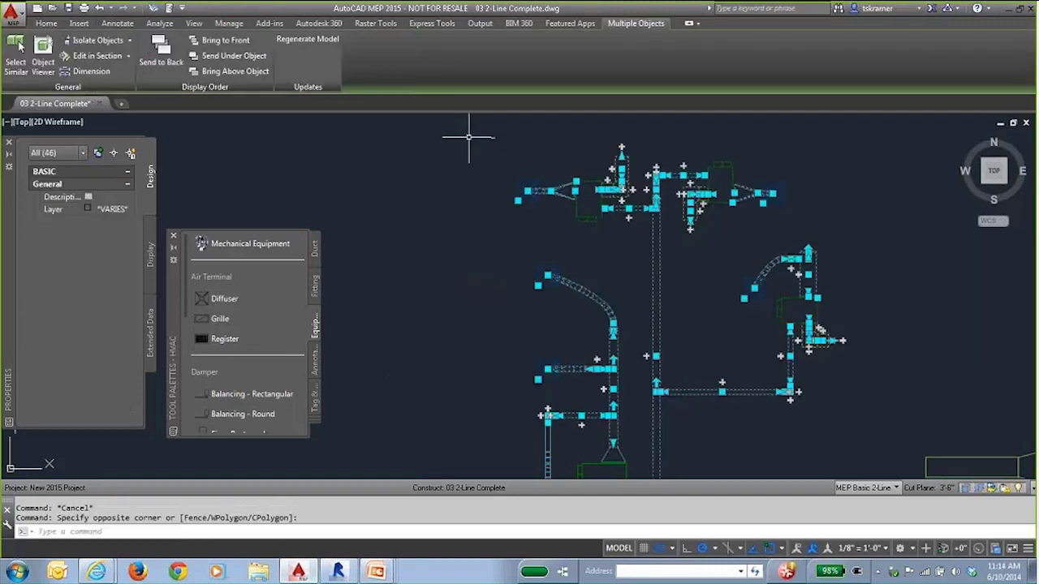
{"action": "key", "text": "Escape"}
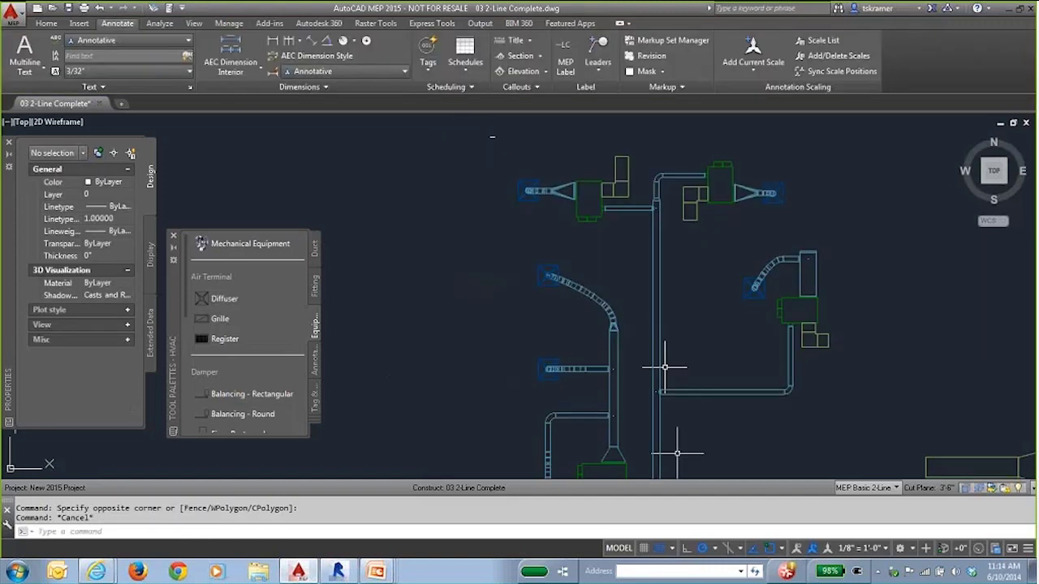
Select duct branches on both sides of the main vertical duct with three crossing lassos, then clear the selection.
{"action": "mouse_move", "coordinate": [590, 395]}
{"action": "left_mouse_down"}
{"action": "mouse_move", "coordinate": [568, 396]}
{"action": "mouse_move", "coordinate": [497, 341]}
{"action": "mouse_move", "coordinate": [523, 296]}
{"action": "mouse_move", "coordinate": [511, 235]}
{"action": "mouse_move", "coordinate": [526, 155]}
{"action": "mouse_move", "coordinate": [633, 145]}
{"action": "mouse_move", "coordinate": [645, 219]}
{"action": "mouse_move", "coordinate": [597, 344]}
{"action": "left_mouse_up"}
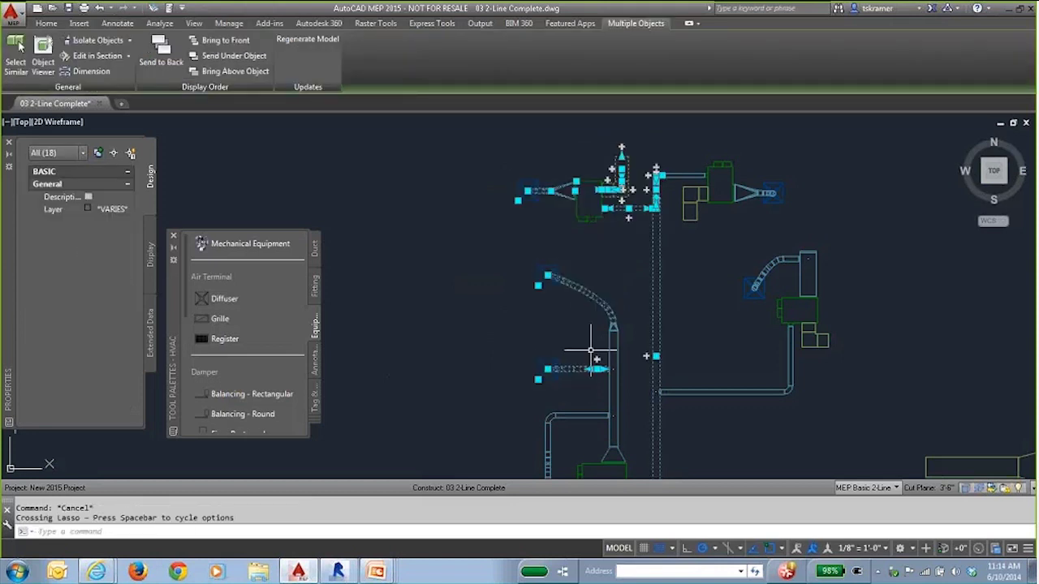
{"action": "mouse_move", "coordinate": [800, 140]}
{"action": "left_mouse_down"}
{"action": "mouse_move", "coordinate": [485, 149]}
{"action": "mouse_move", "coordinate": [471, 225]}
{"action": "mouse_move", "coordinate": [626, 316]}
{"action": "mouse_move", "coordinate": [791, 243]}
{"action": "mouse_move", "coordinate": [799, 162]}
{"action": "left_mouse_up"}
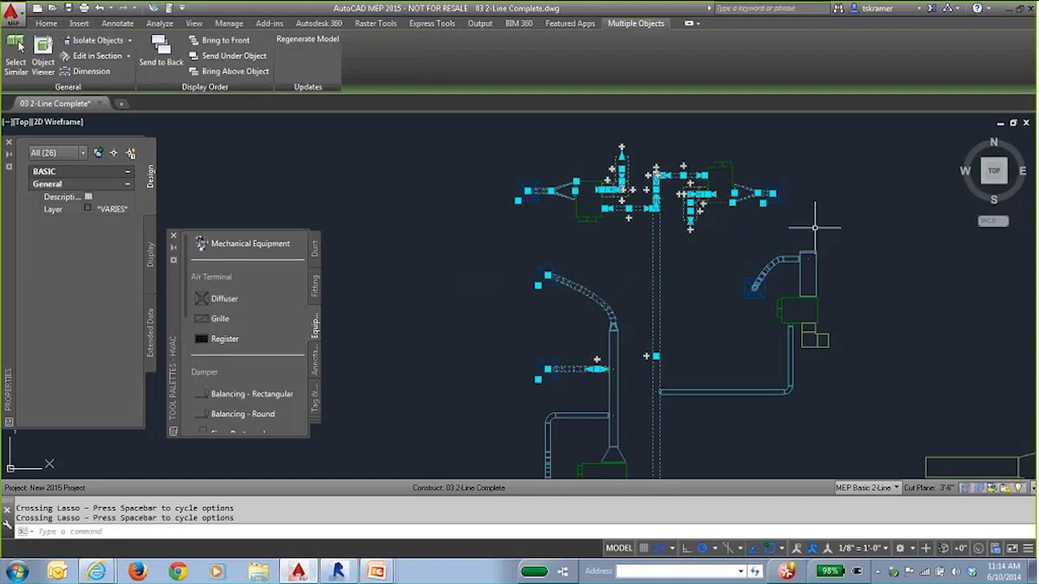
{"action": "mouse_move", "coordinate": [862, 422]}
{"action": "left_mouse_down"}
{"action": "mouse_move", "coordinate": [728, 253]}
{"action": "mouse_move", "coordinate": [672, 329]}
{"action": "mouse_move", "coordinate": [690, 413]}
{"action": "mouse_move", "coordinate": [681, 381]}
{"action": "left_mouse_up"}
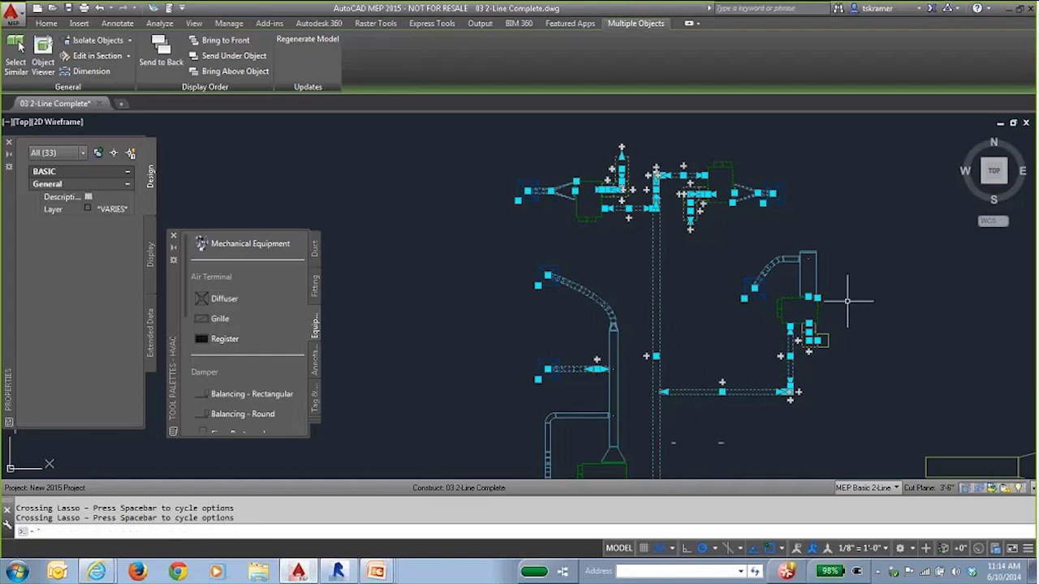
{"action": "key", "text": "Escape"}
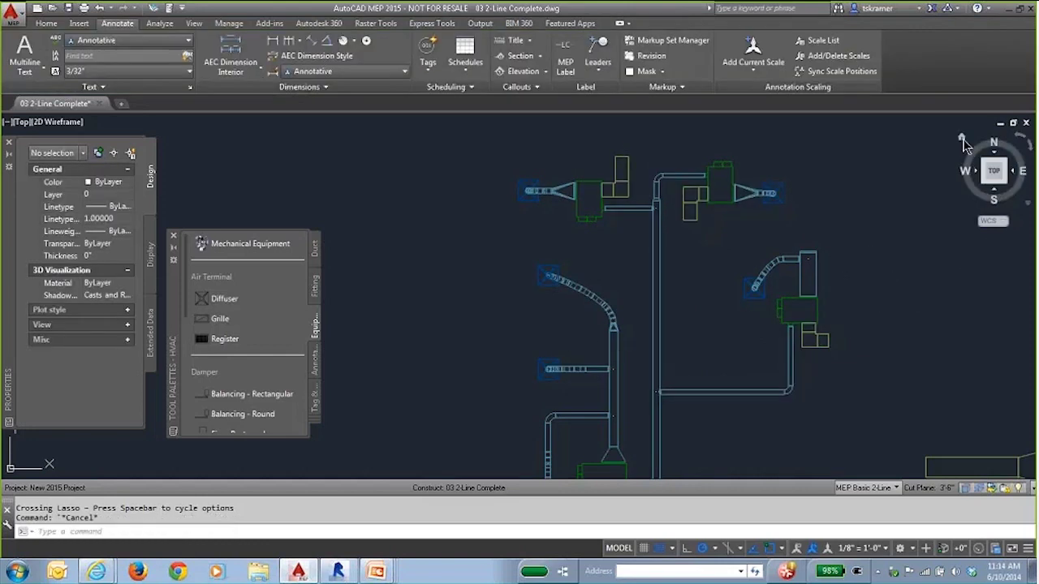
Show the ductwork in the isometric home view, enlarged and centred in the drawing area.
{"action": "left_click", "coordinate": [962, 142]}
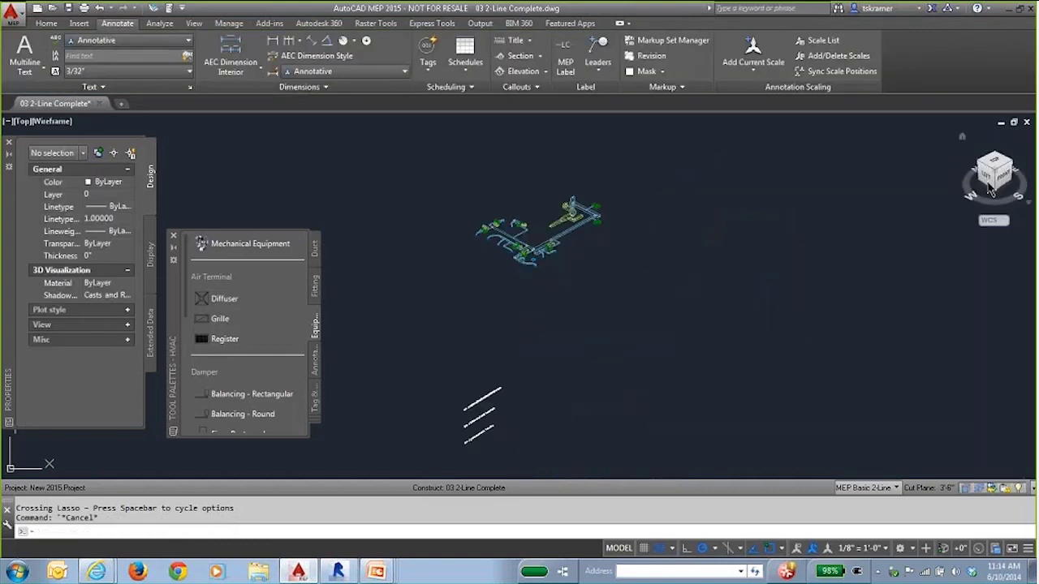
{"action": "middle_click_drag", "start_coordinate": [533, 233], "coordinate": [657, 316]}
{"action": "scroll", "coordinate": [660, 314], "scroll_direction": "up", "scroll_amount": 5}
{"action": "scroll", "coordinate": [723, 347], "scroll_direction": "down", "scroll_amount": 2}
{"action": "middle_click_drag", "start_coordinate": [723, 348], "coordinate": [689, 283]}
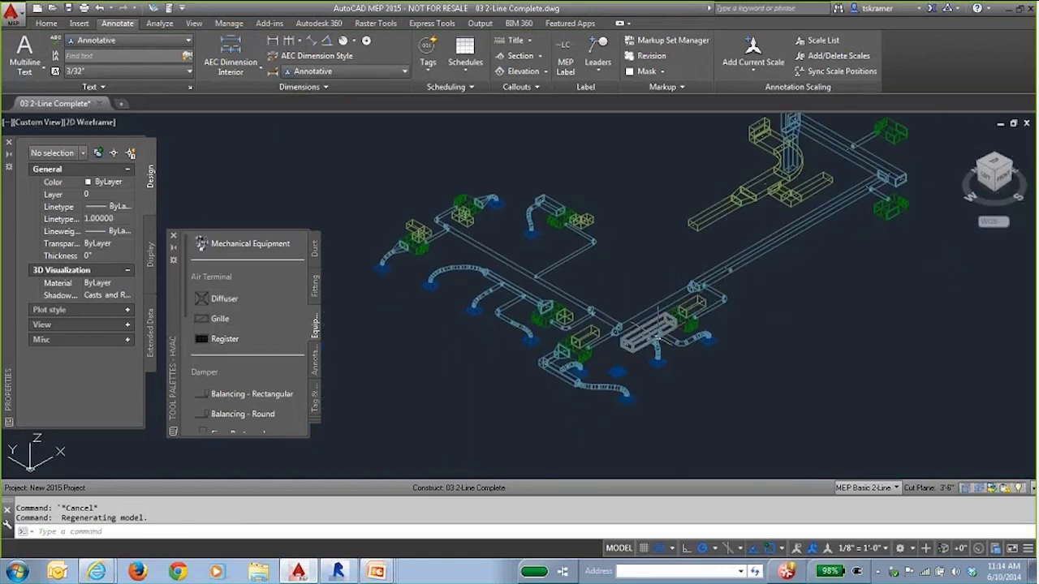
{"action": "mouse_move", "coordinate": [647, 339]}
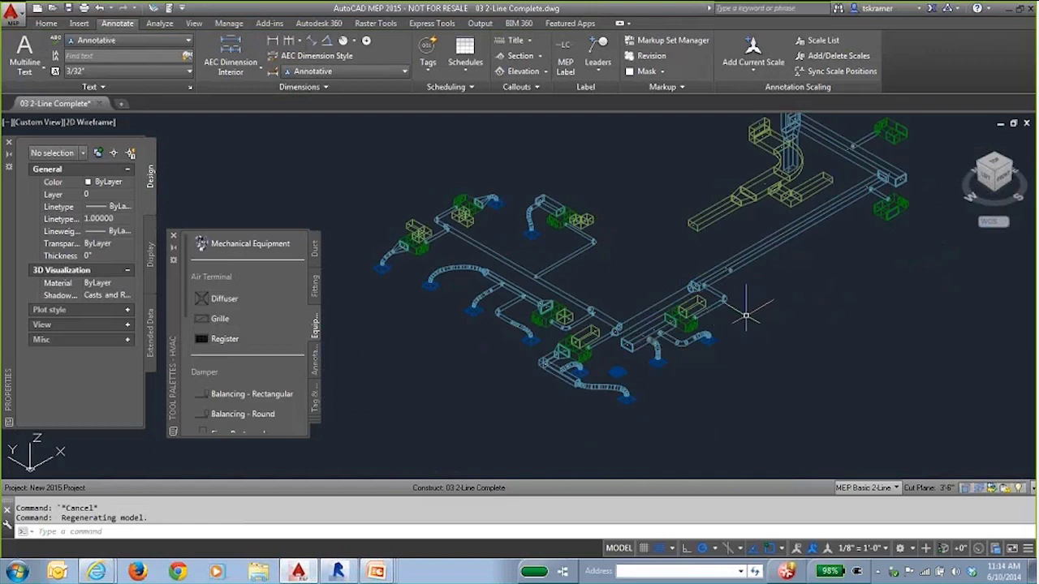
Orbit the 3D ductwork to a lower viewpoint and examine the main duct junction up close.
{"action": "middle_click_drag", "start_coordinate": [745, 315], "coordinate": [767, 299], "text": "shift"}
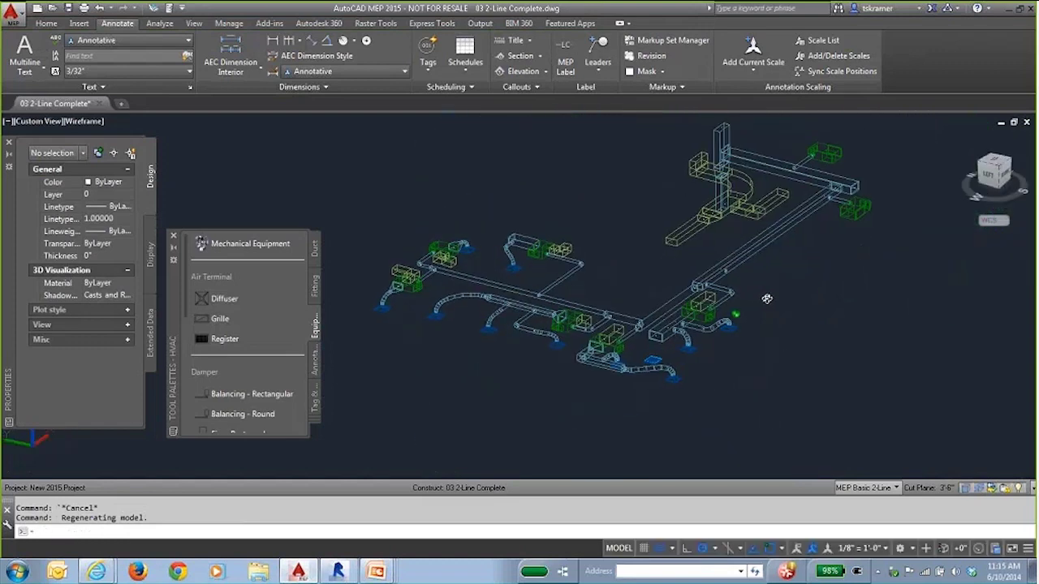
{"action": "middle_click_drag", "start_coordinate": [622, 249], "coordinate": [695, 278]}
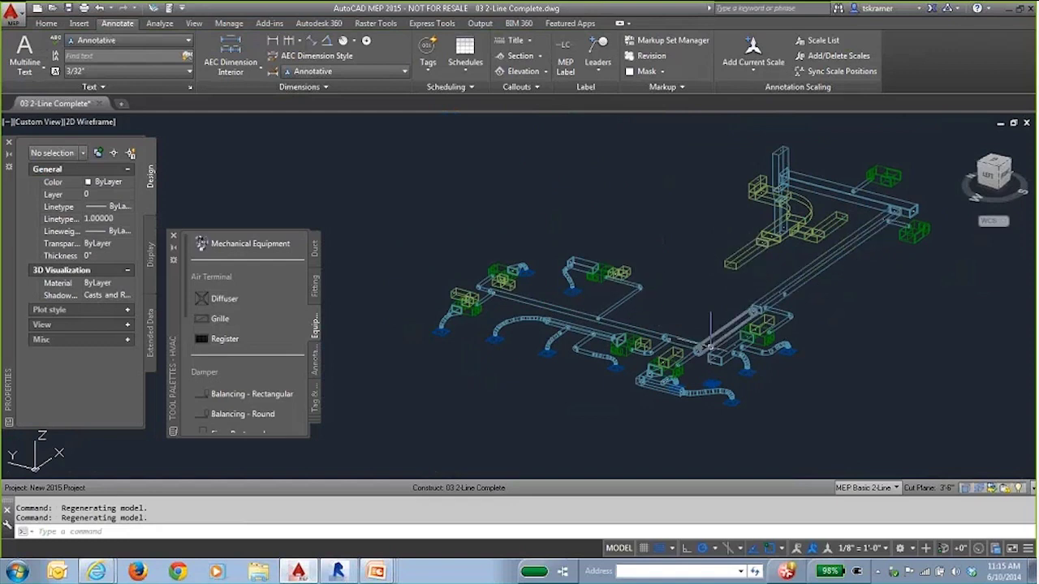
{"action": "scroll", "coordinate": [709, 347], "scroll_direction": "up", "scroll_amount": 4}
{"action": "scroll", "coordinate": [709, 346], "scroll_direction": "up", "scroll_amount": 2}
{"action": "middle_click_drag", "start_coordinate": [679, 348], "coordinate": [645, 207]}
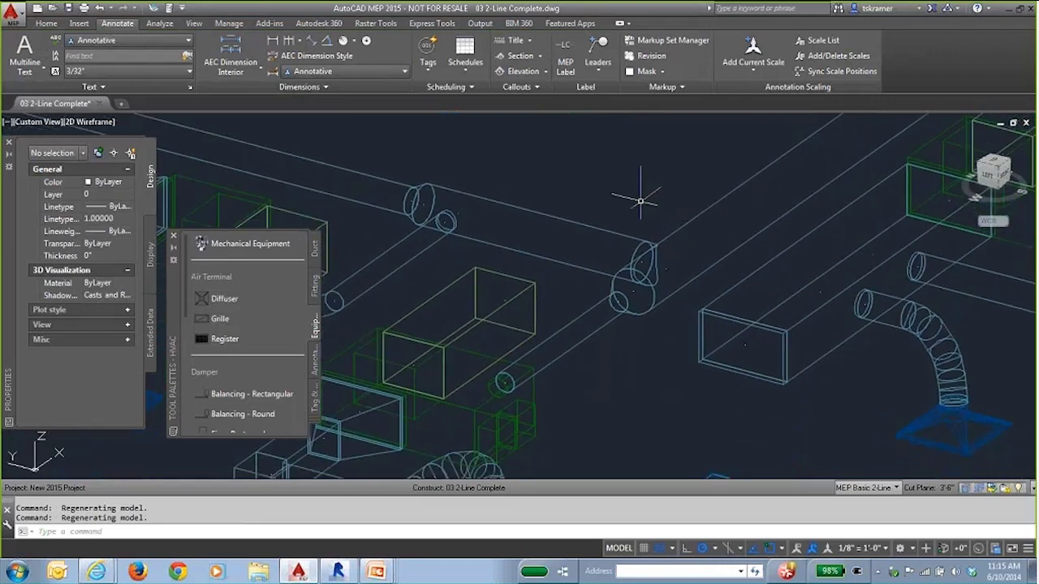
Set the ORBITAUTOTARGET system variable to 1.
{"action": "type", "text": "ORBIT"}
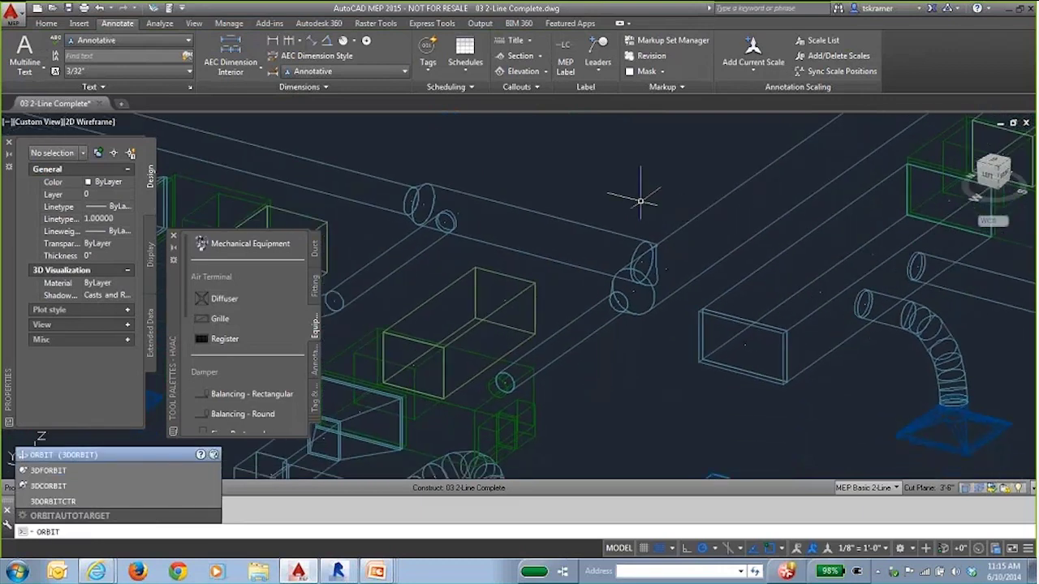
{"action": "key", "text": "Down"}
{"action": "key", "text": "Down"}
{"action": "key", "text": "Down"}
{"action": "left_click", "coordinate": [86, 523]}
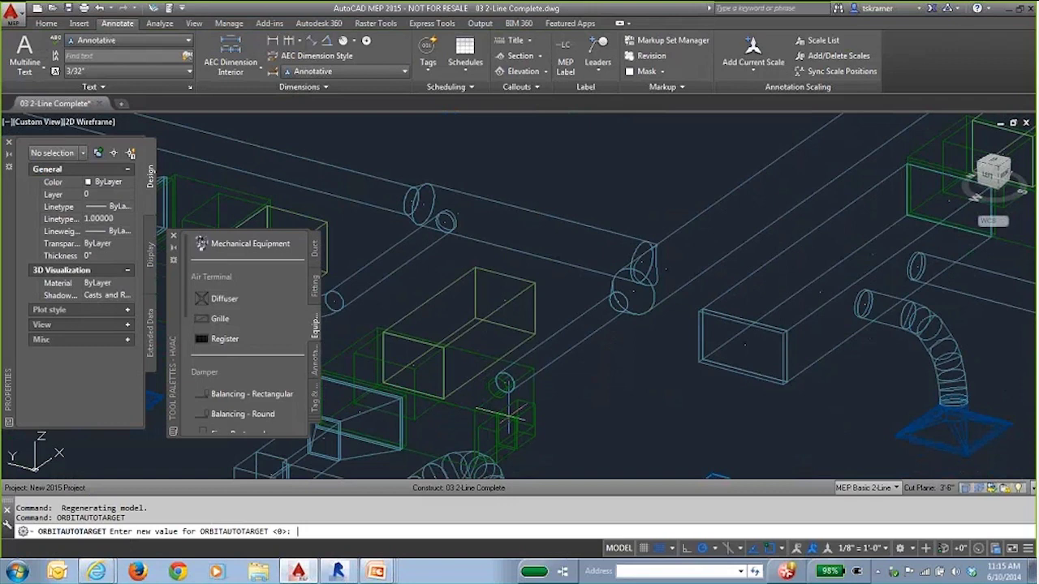
{"action": "type", "text": "1"}
{"action": "key", "text": "Return"}
Orbit the whole ductwork toward its front side to examine how the view rotates around the target point.
{"action": "scroll", "coordinate": [596, 267], "scroll_direction": "down", "scroll_amount": 10}
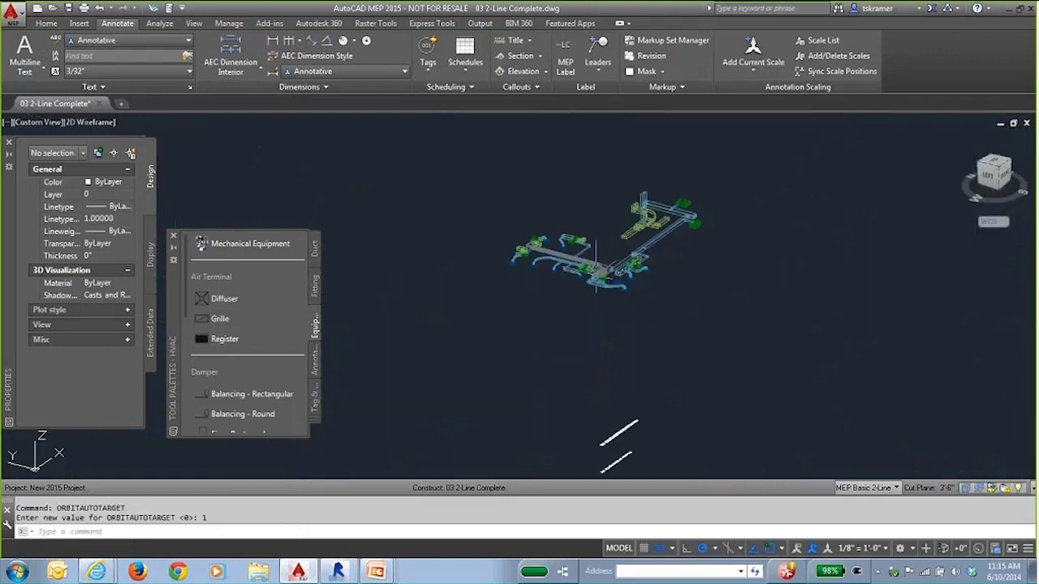
{"action": "scroll", "coordinate": [597, 268], "scroll_direction": "up", "scroll_amount": 8}
{"action": "mouse_move", "coordinate": [633, 357]}
{"action": "middle_mouse_down", "text": "shift"}
{"action": "mouse_move", "coordinate": [670, 397]}
{"action": "mouse_move", "coordinate": [698, 411]}
{"action": "mouse_move", "coordinate": [717, 404]}
{"action": "mouse_move", "coordinate": [609, 305]}
{"action": "mouse_move", "coordinate": [701, 370]}
{"action": "middle_mouse_up", "text": "shift"}
{"action": "mouse_move", "coordinate": [615, 325]}
{"action": "middle_mouse_down", "text": "shift"}
{"action": "mouse_move", "coordinate": [692, 327]}
{"action": "mouse_move", "coordinate": [694, 310]}
{"action": "mouse_move", "coordinate": [491, 281]}
{"action": "middle_mouse_up", "text": "shift"}
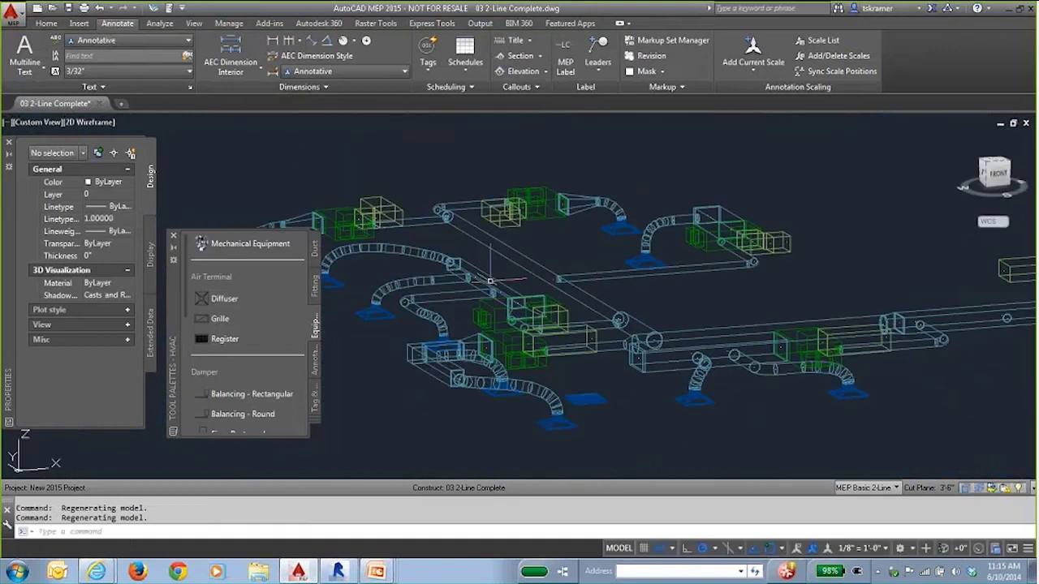
Set the ORBITAUTOTARGET system variable to 0.
{"action": "type", "text": "ORBITAUTOTARGET"}
{"action": "key", "text": "Return"}
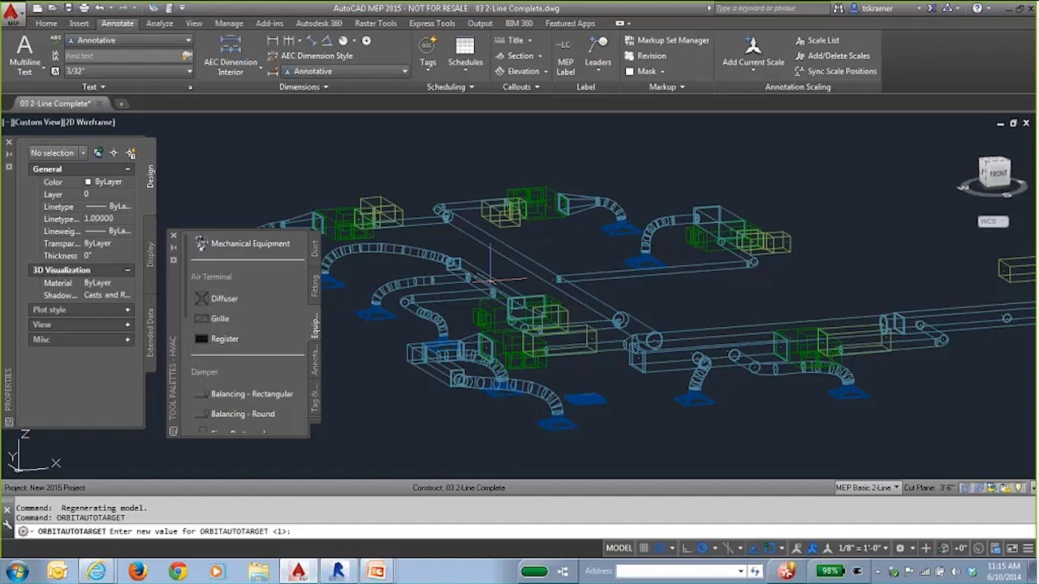
{"action": "type", "text": "0"}
{"action": "key", "text": "Return"}
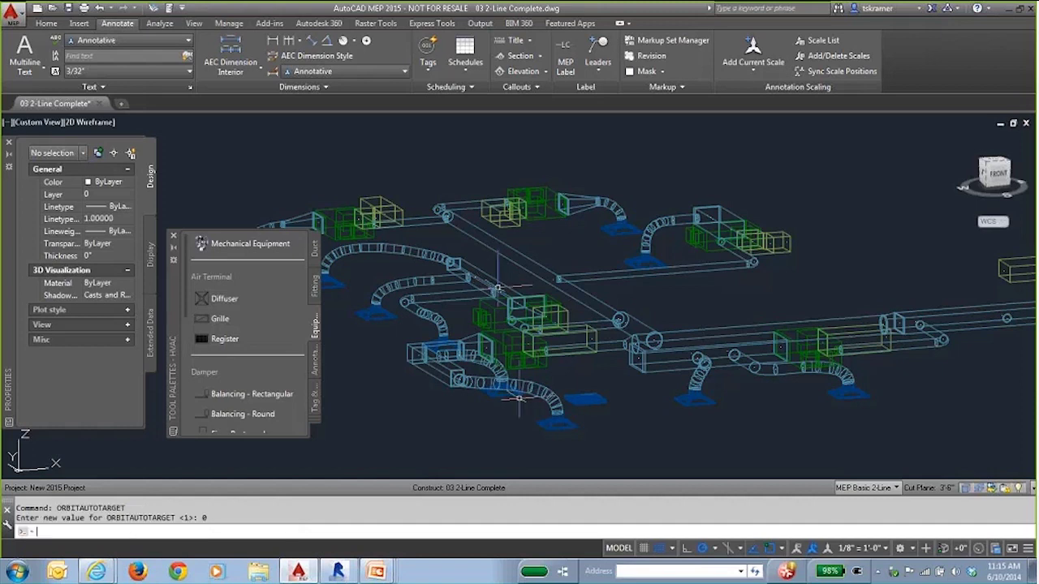
Orbit the ductwork around the inner end of the round branch duct to examine how the view rotates.
{"action": "scroll", "coordinate": [507, 317], "scroll_direction": "up", "scroll_amount": 4}
{"action": "scroll", "coordinate": [508, 317], "scroll_direction": "up", "scroll_amount": 2}
{"action": "scroll", "coordinate": [642, 312], "scroll_direction": "down", "scroll_amount": 6}
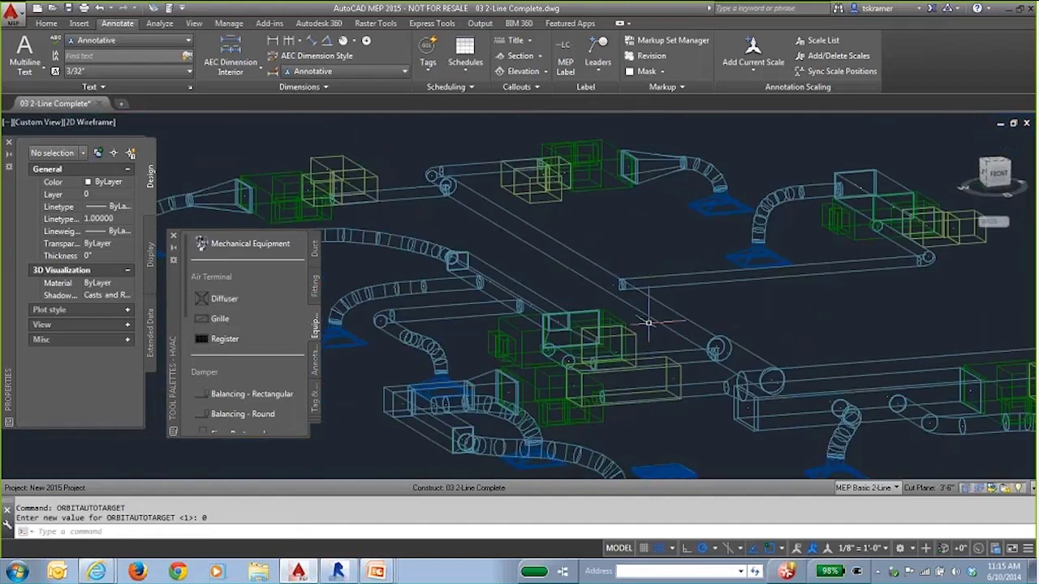
{"action": "left_click", "coordinate": [621, 283]}
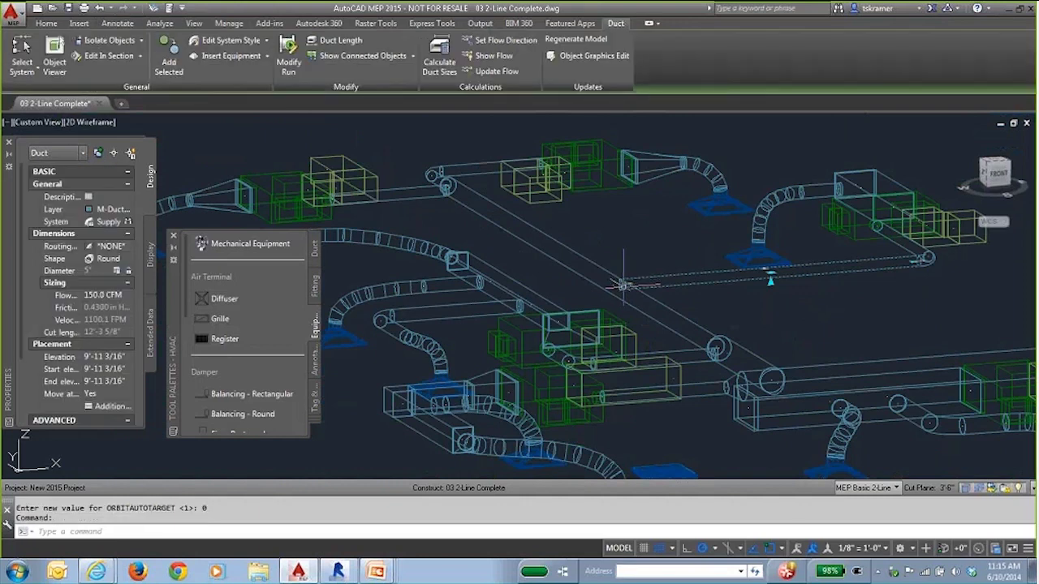
{"action": "key", "text": "Escape"}
{"action": "right_click", "coordinate": [621, 313]}
{"action": "left_click", "coordinate": [658, 489]}
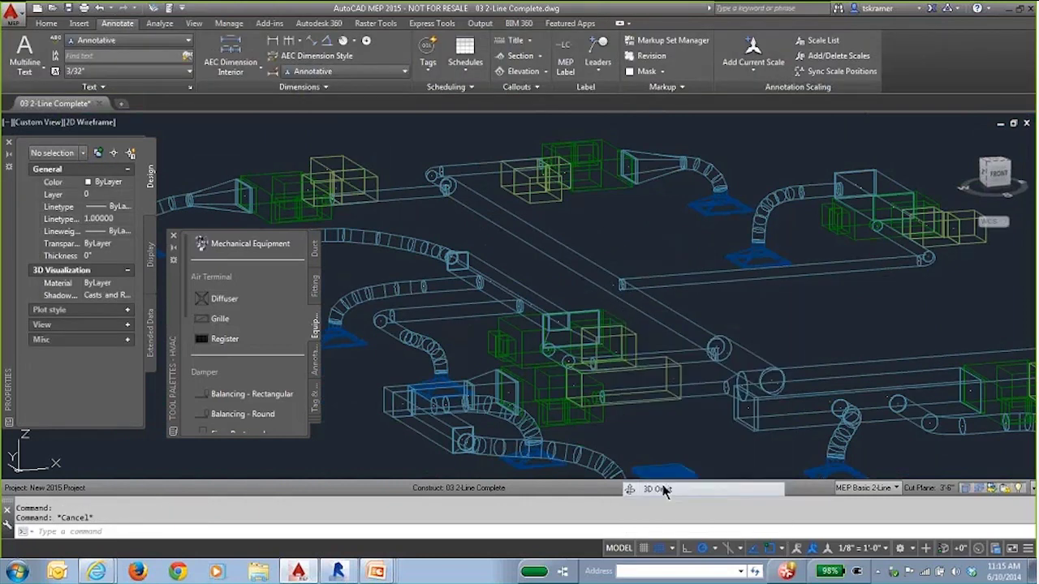
{"action": "left_click_drag", "start_coordinate": [621, 286], "coordinate": [577, 300]}
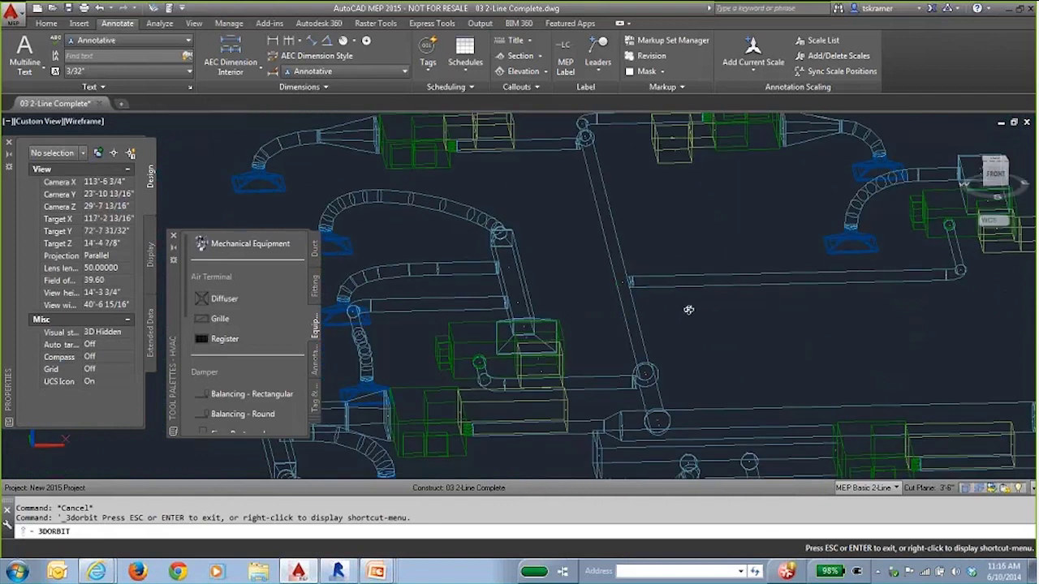
{"action": "key", "text": "Escape"}
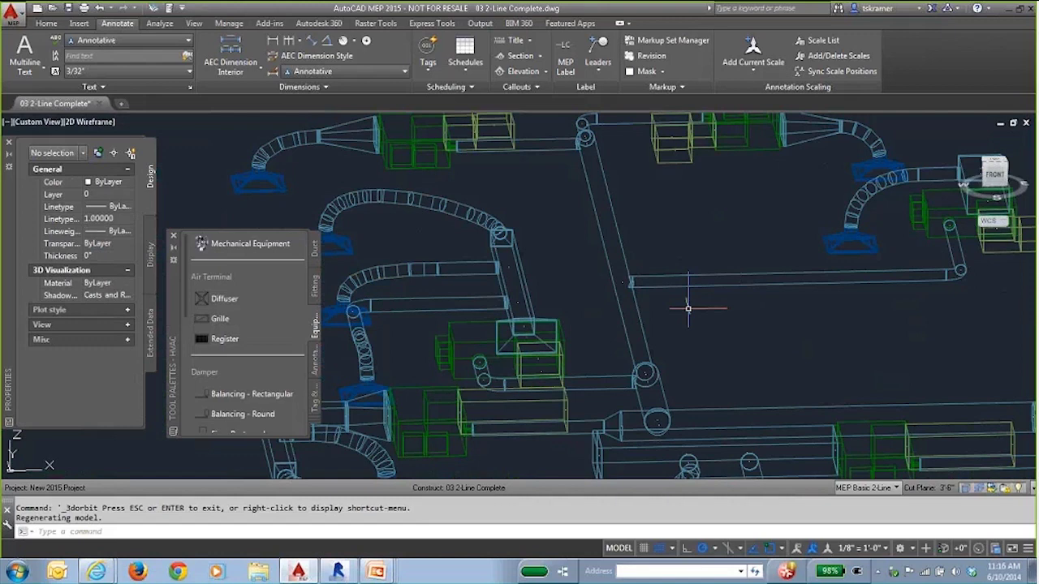
Switch to the PowerPoint presentation and advance to the Create / Edit Tools slide.
{"action": "key", "text": "alt"}
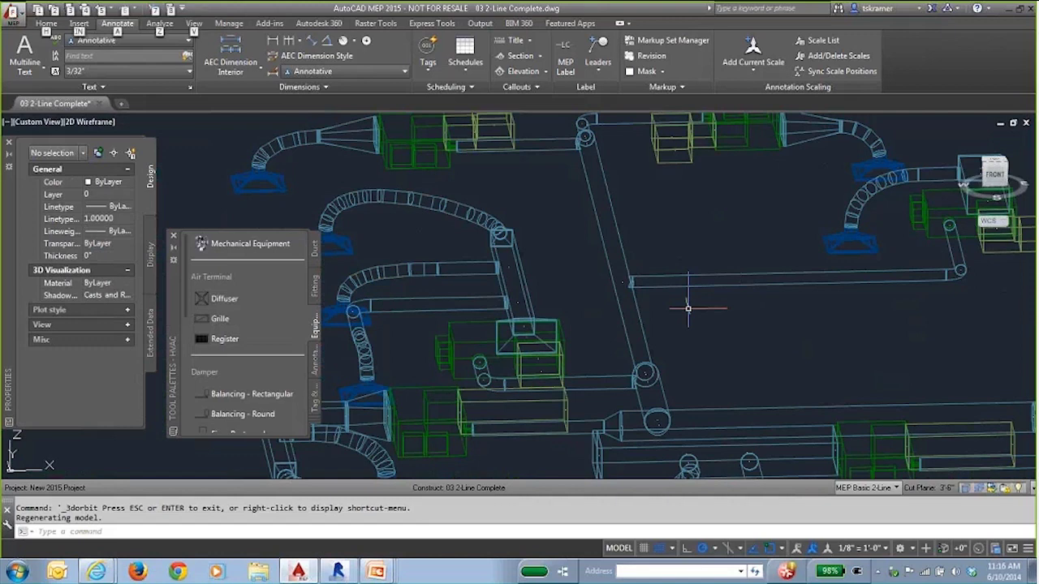
{"action": "key", "text": "a"}
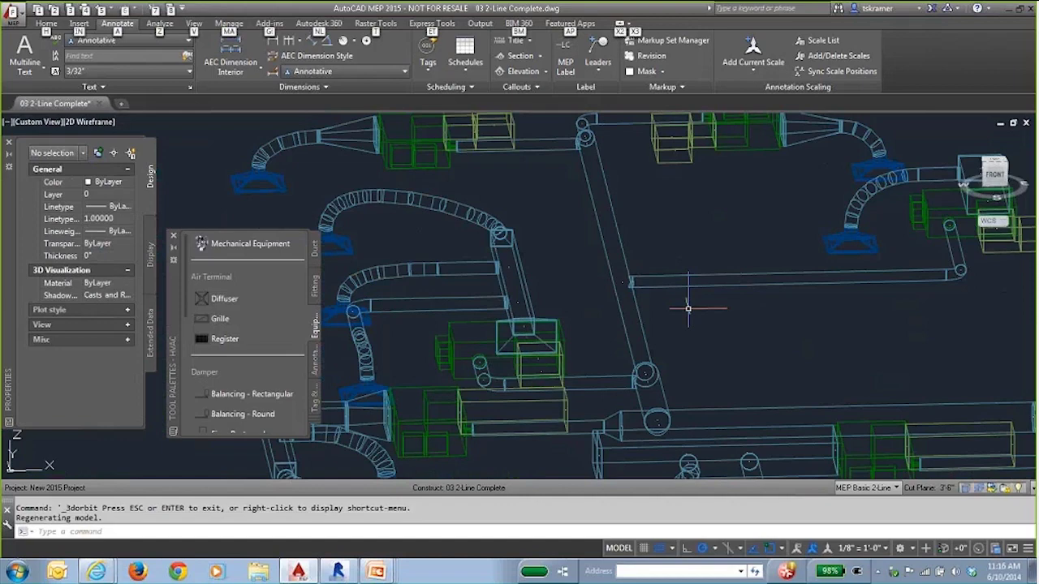
{"action": "key", "text": "alt+Tab"}
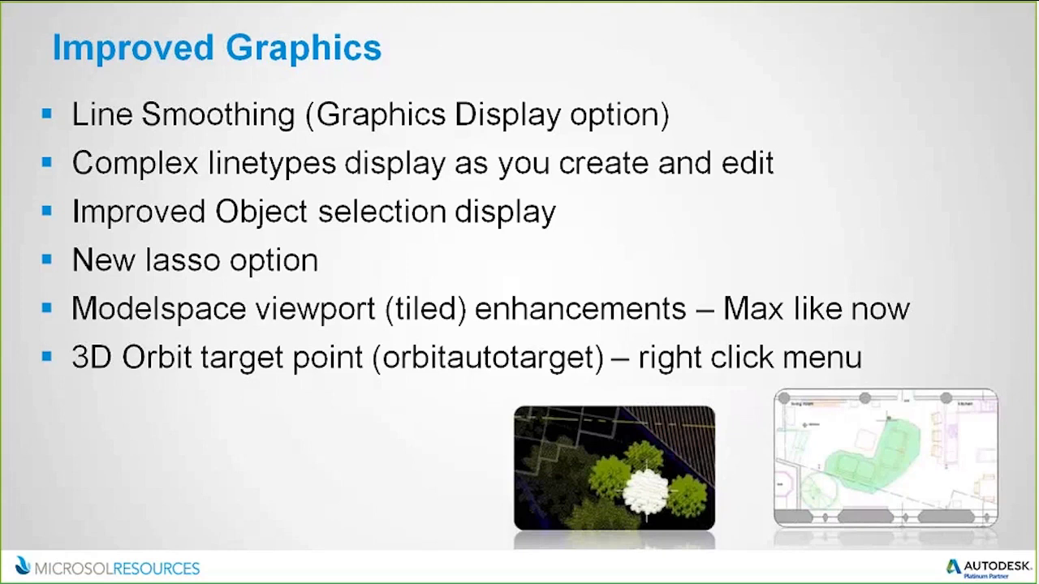
{"action": "key", "text": "Right"}
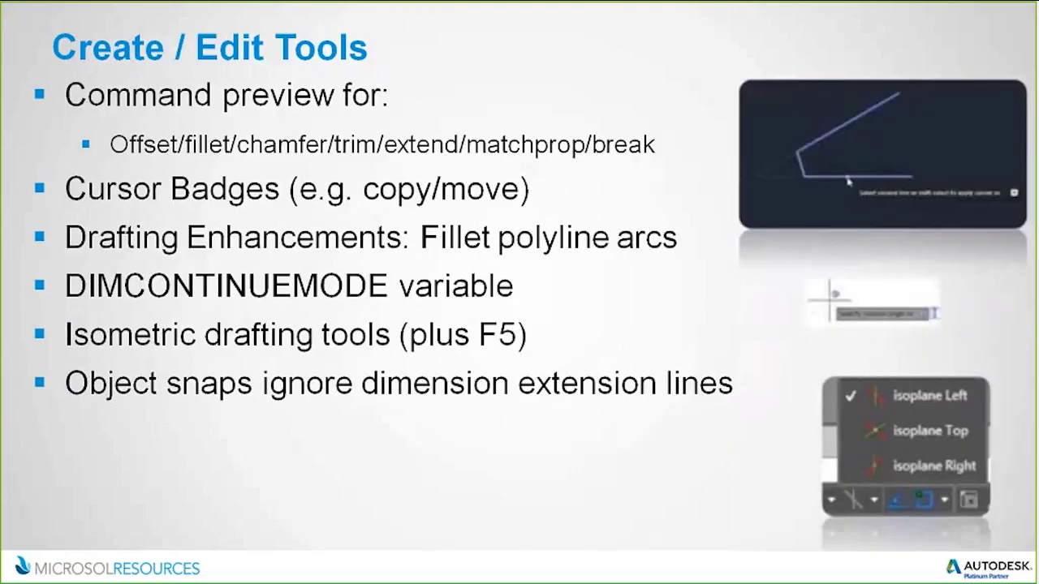
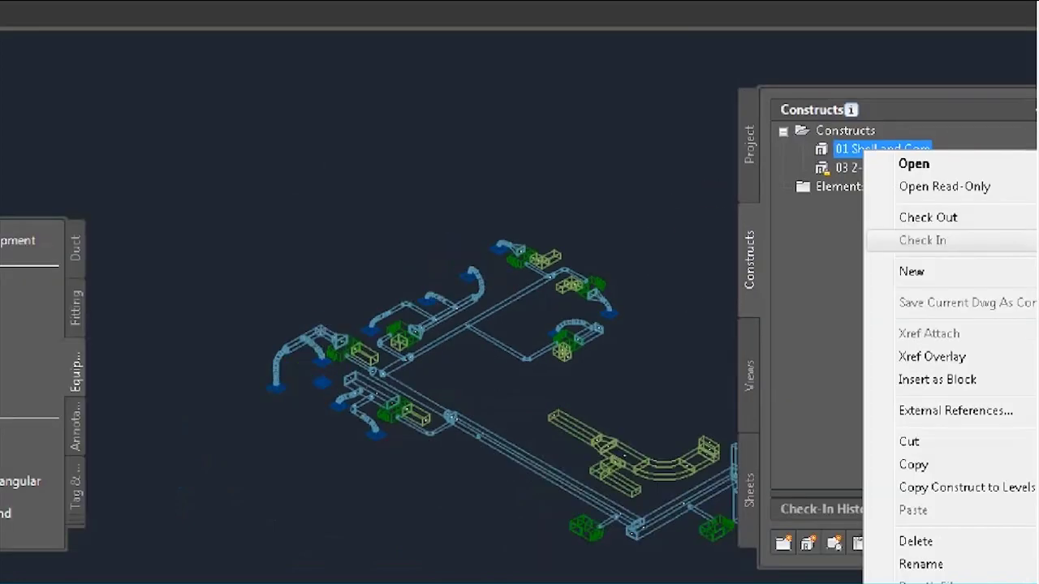
Check out the 03 2-Line Complete construct in the Project Navigator.
{"action": "key", "text": "Escape"}
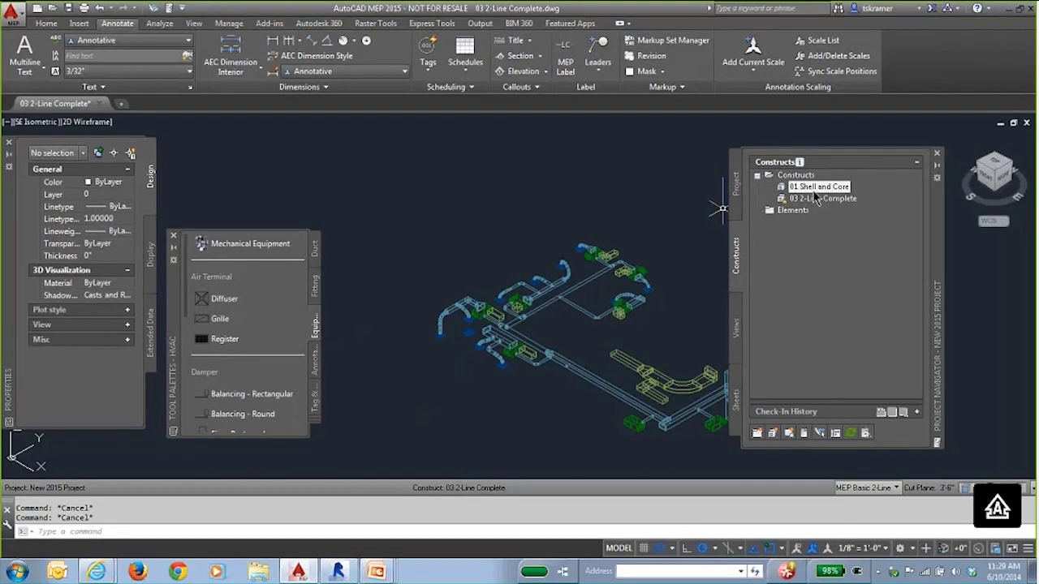
{"action": "left_click", "coordinate": [814, 199]}
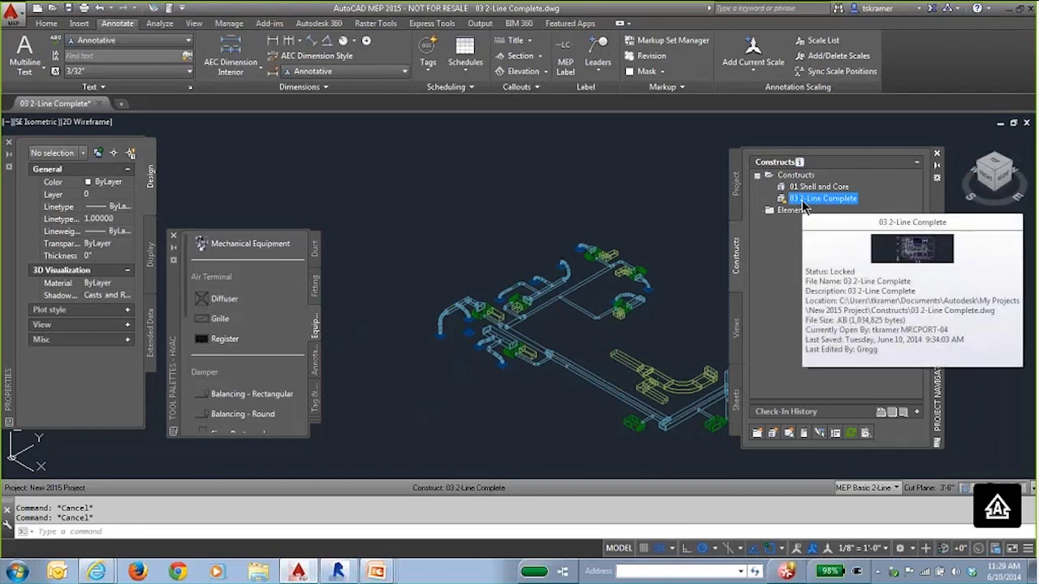
{"action": "right_click", "coordinate": [805, 203]}
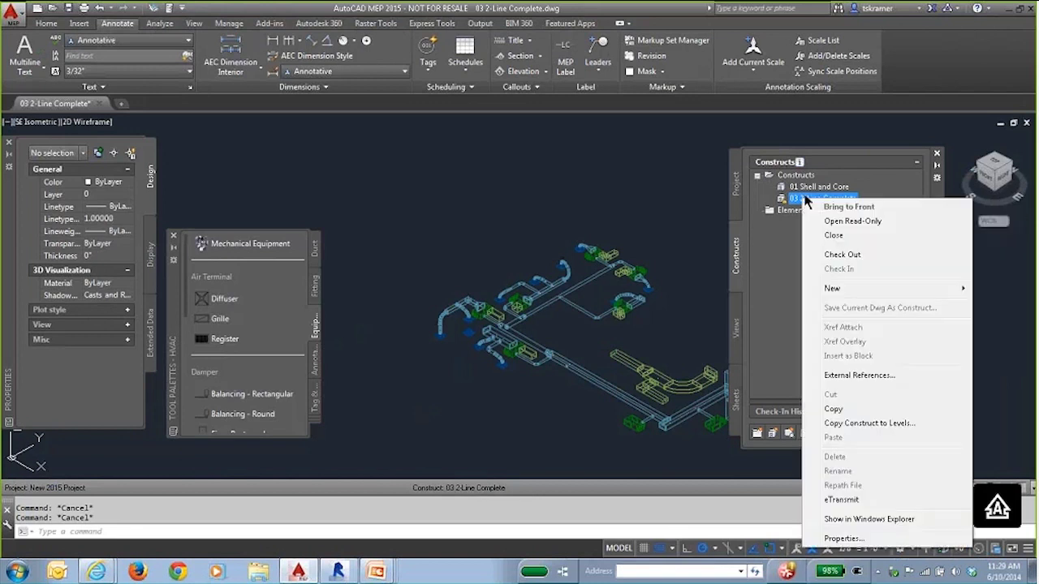
{"action": "left_click", "coordinate": [834, 255]}
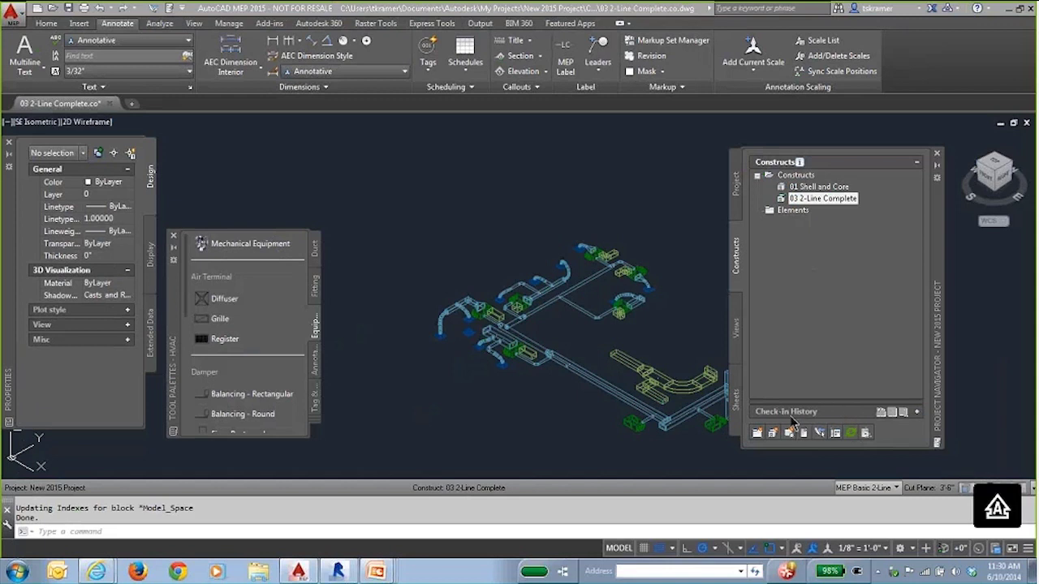
Expand the Check-In History section for the 03 2-Line Complete construct and switch it to the drawing preview.
{"action": "left_click", "coordinate": [791, 414]}
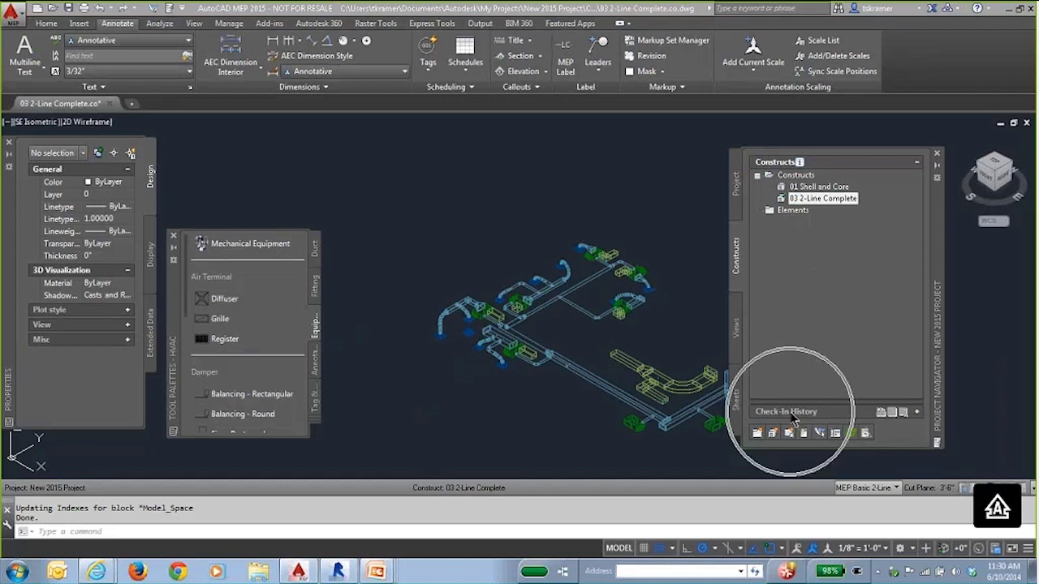
{"action": "left_click", "coordinate": [917, 416]}
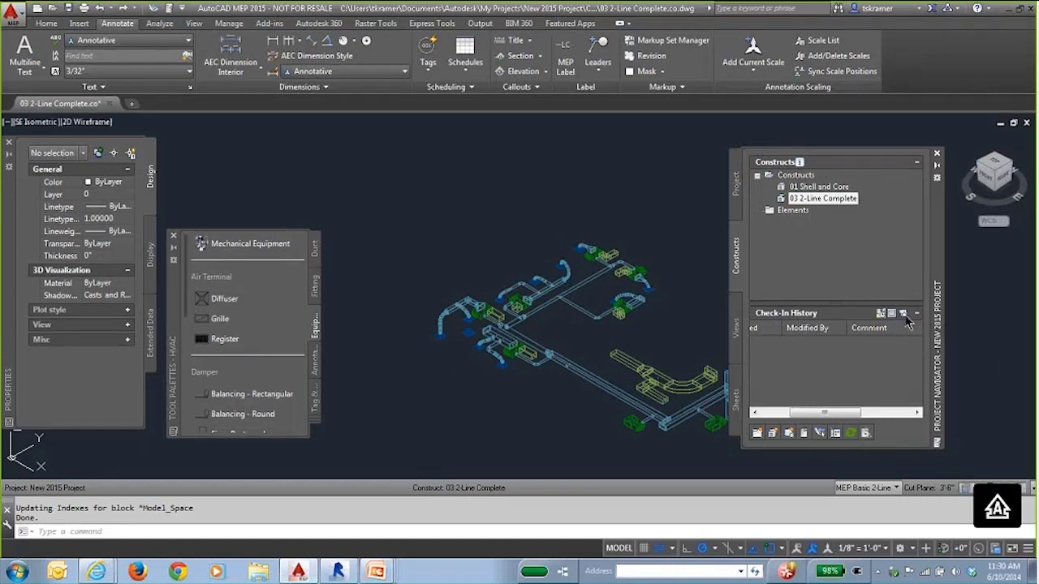
{"action": "left_click", "coordinate": [904, 316]}
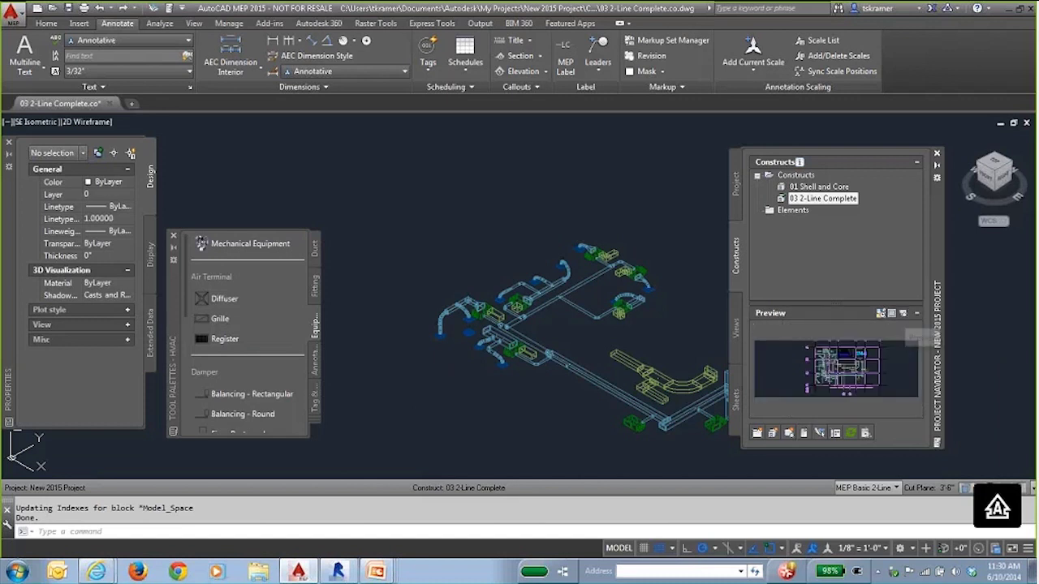
Check the 03 2-Line Complete construct back in to the project.
{"action": "left_click", "coordinate": [802, 200]}
{"action": "right_click", "coordinate": [800, 204]}
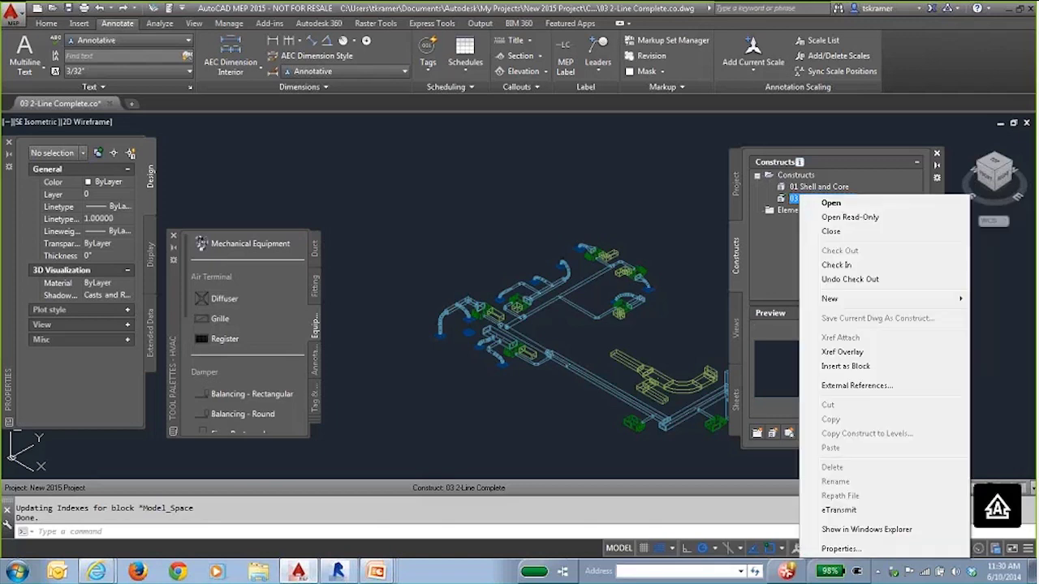
{"action": "left_click", "coordinate": [847, 265]}
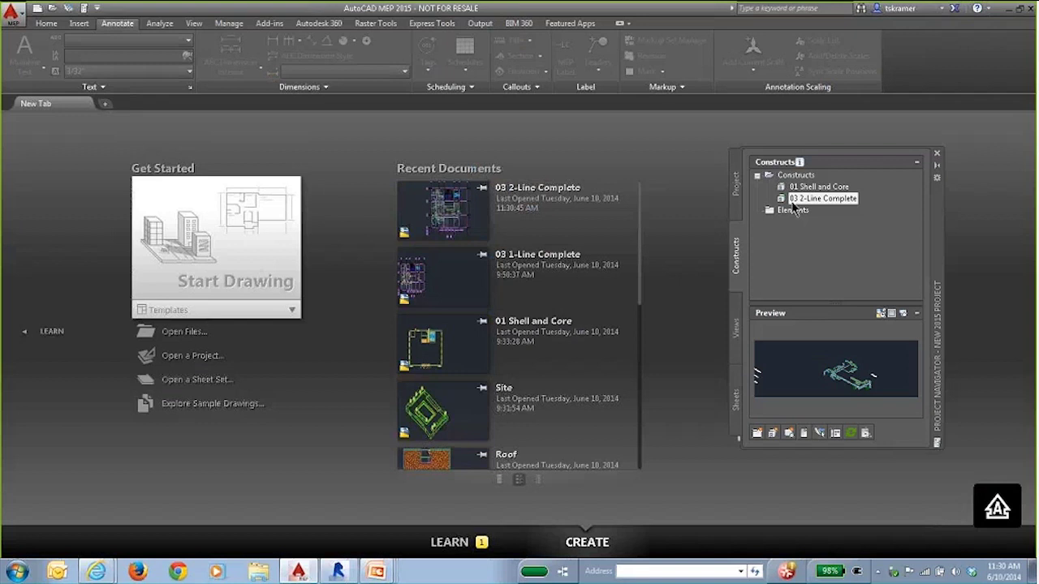
Show the check-in history of 03 2-Line Complete, widening the Modified By column to examine the authors and comments.
{"action": "mouse_move", "coordinate": [792, 204]}
{"action": "left_click", "coordinate": [881, 314]}
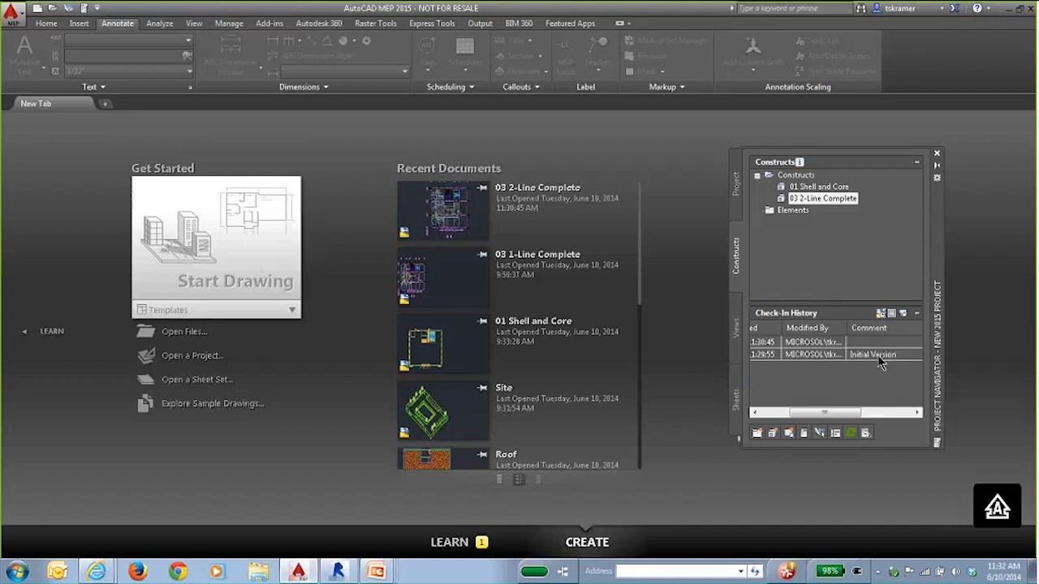
{"action": "left_click_drag", "start_coordinate": [847, 328], "coordinate": [866, 327]}
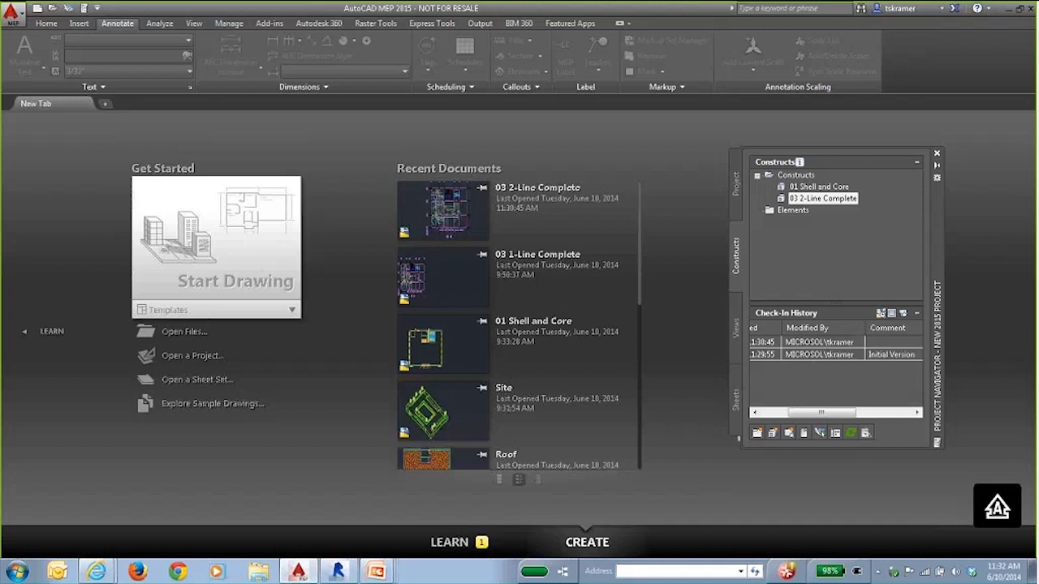
{"action": "mouse_move", "coordinate": [814, 413]}
{"action": "left_mouse_down"}
{"action": "mouse_move", "coordinate": [778, 413]}
{"action": "mouse_move", "coordinate": [901, 413]}
{"action": "mouse_move", "coordinate": [829, 406]}
{"action": "left_mouse_up"}
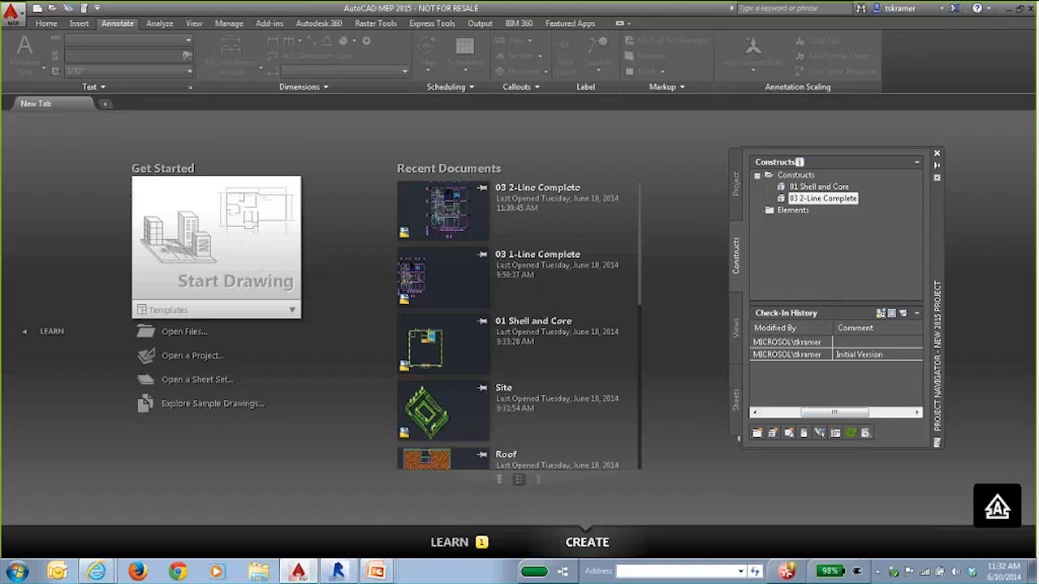
Close the Project Navigator and reopen the 03 2-Line Complete drawing from the recent documents.
{"action": "left_click", "coordinate": [937, 152]}
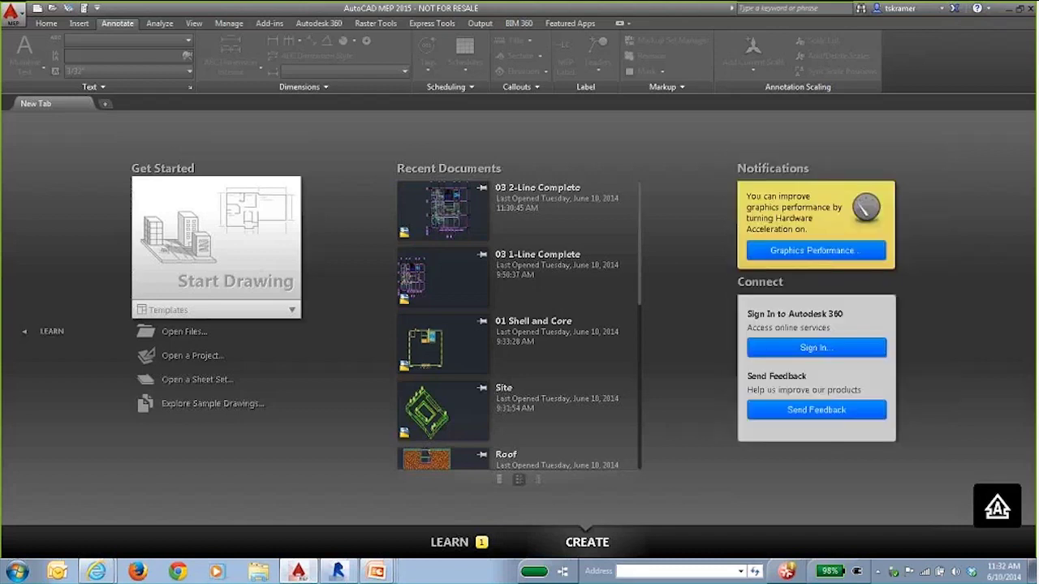
{"action": "left_click", "coordinate": [522, 208]}
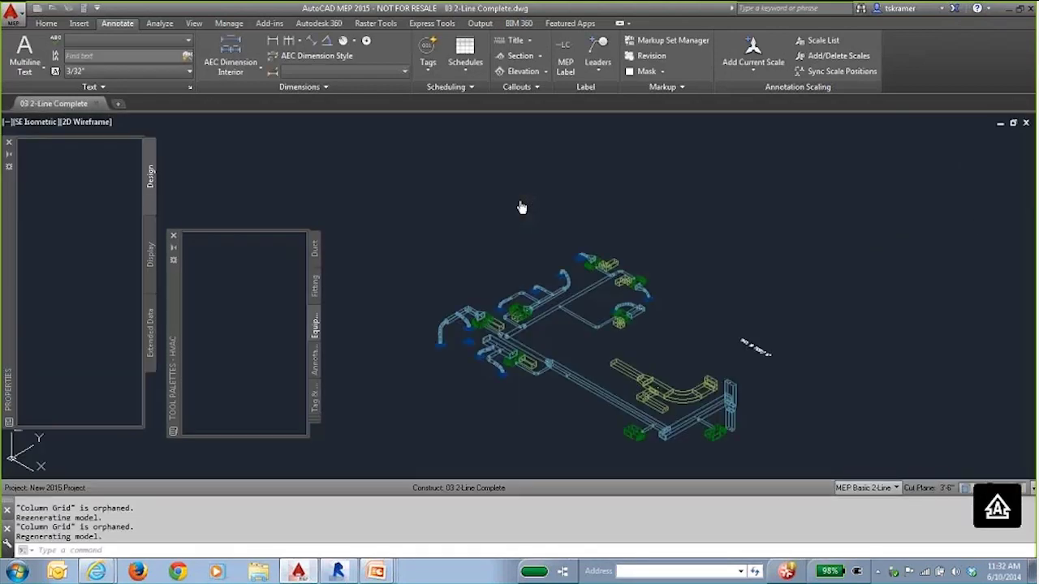
{"action": "left_click", "coordinate": [426, 309]}
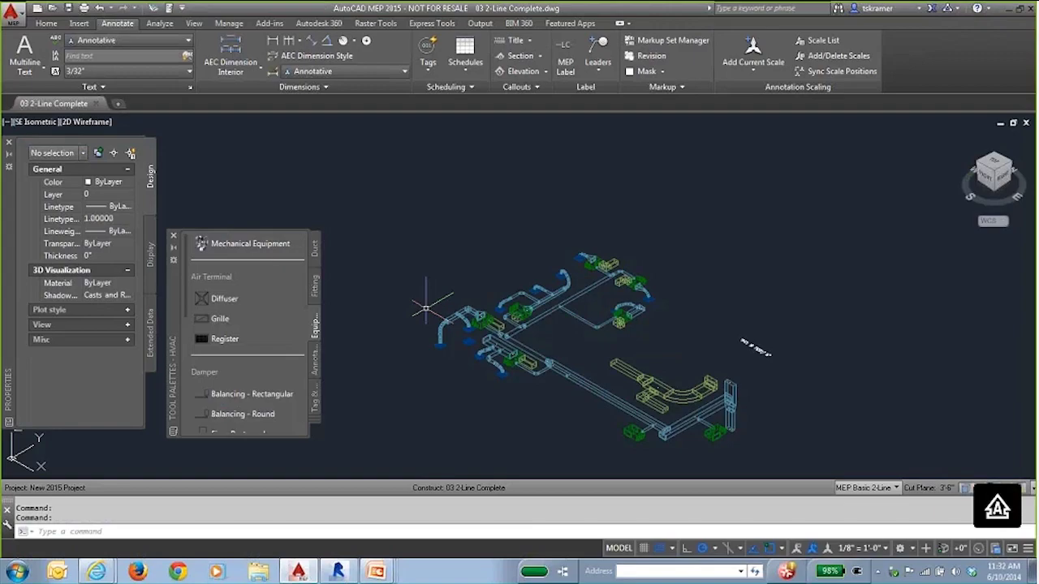
Switch to the PowerPoint presentation and advance to the Productivity enhancements slide.
{"action": "key", "text": "alt+Tab"}
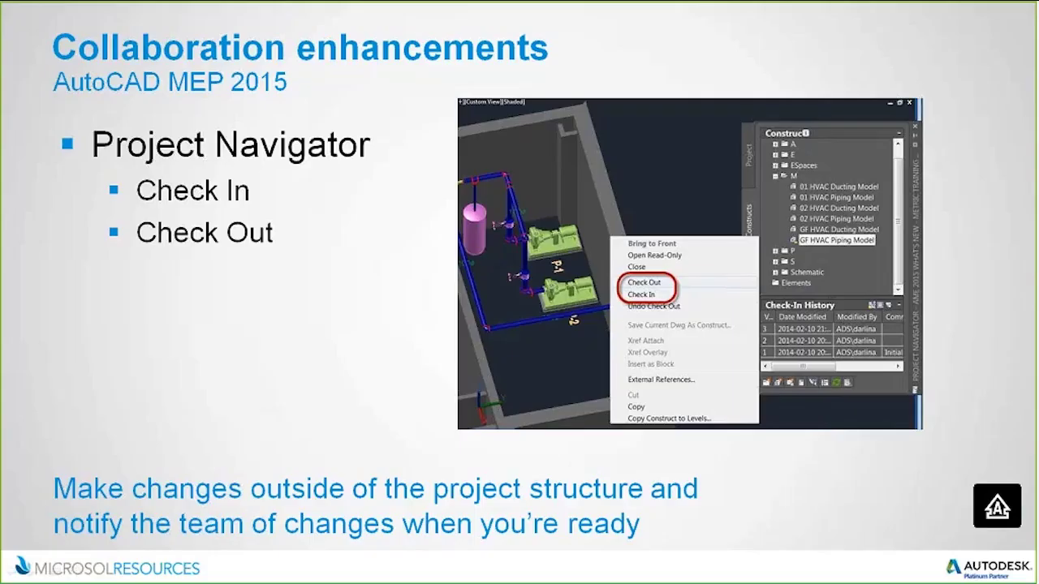
{"action": "key", "text": "Right"}
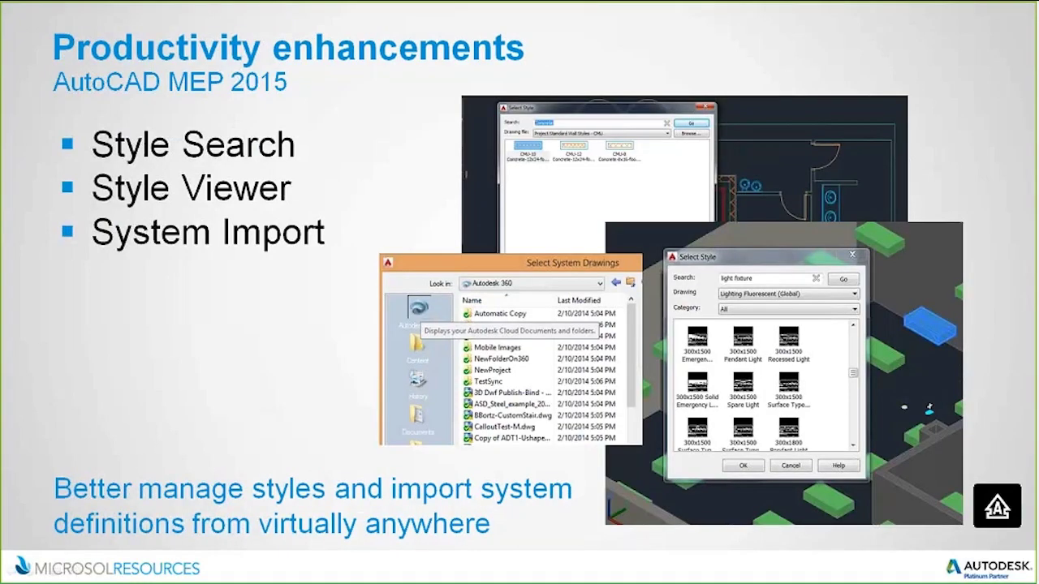
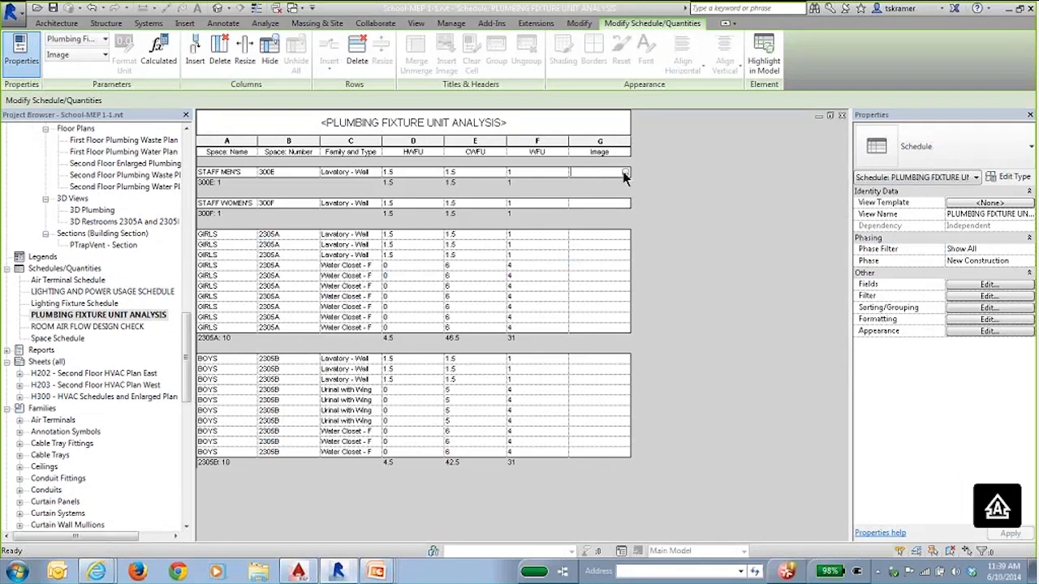
Assign Wall Lavatory.jpg from the Chapter 1 - Interface folder of the Revit MEP 2015 DATASETS - 2014 Files Converted to the STAFF MEN'S lavatory's Image field.
{"action": "left_click", "coordinate": [625, 173]}
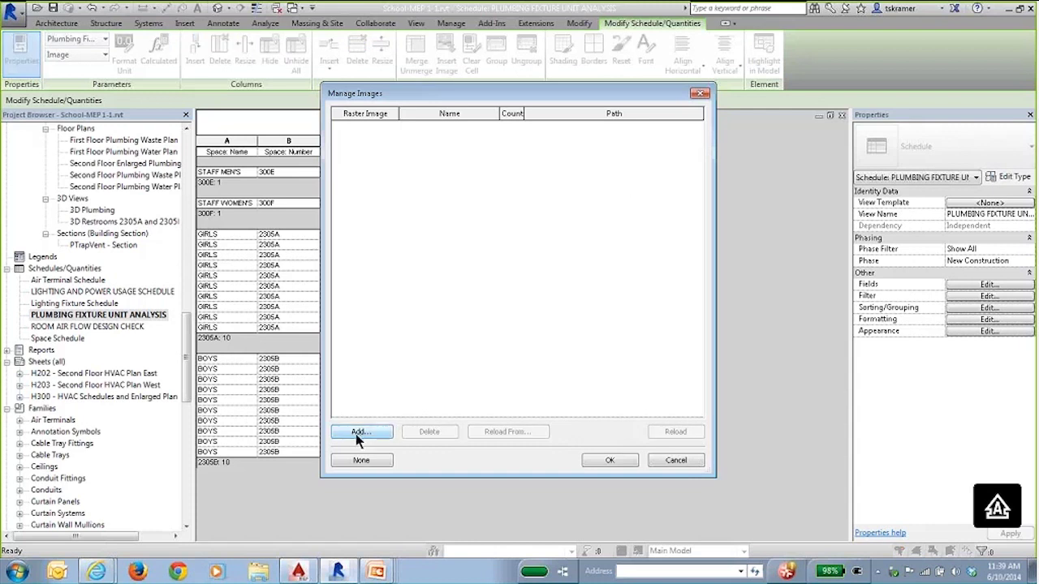
{"action": "left_click", "coordinate": [359, 432]}
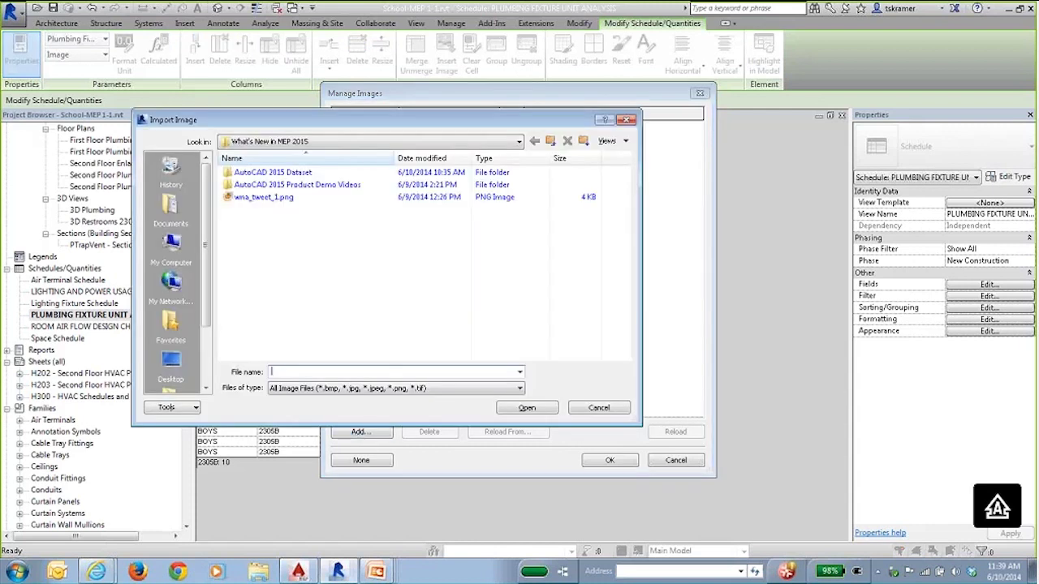
{"action": "left_click", "coordinate": [171, 210]}
{"action": "scroll", "coordinate": [626, 347], "scroll_direction": "down", "scroll_amount": 15}
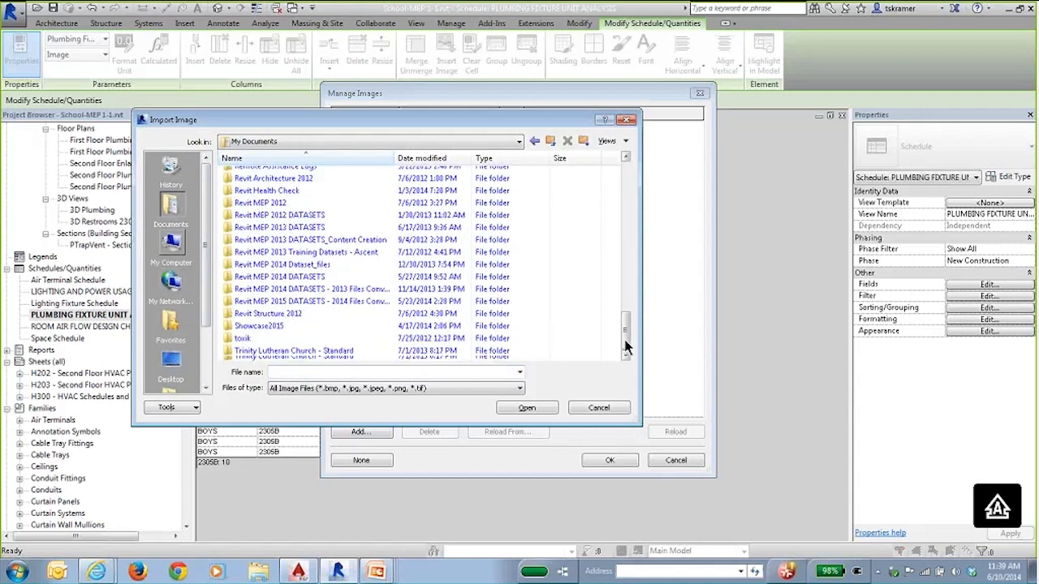
{"action": "double_click", "coordinate": [307, 197]}
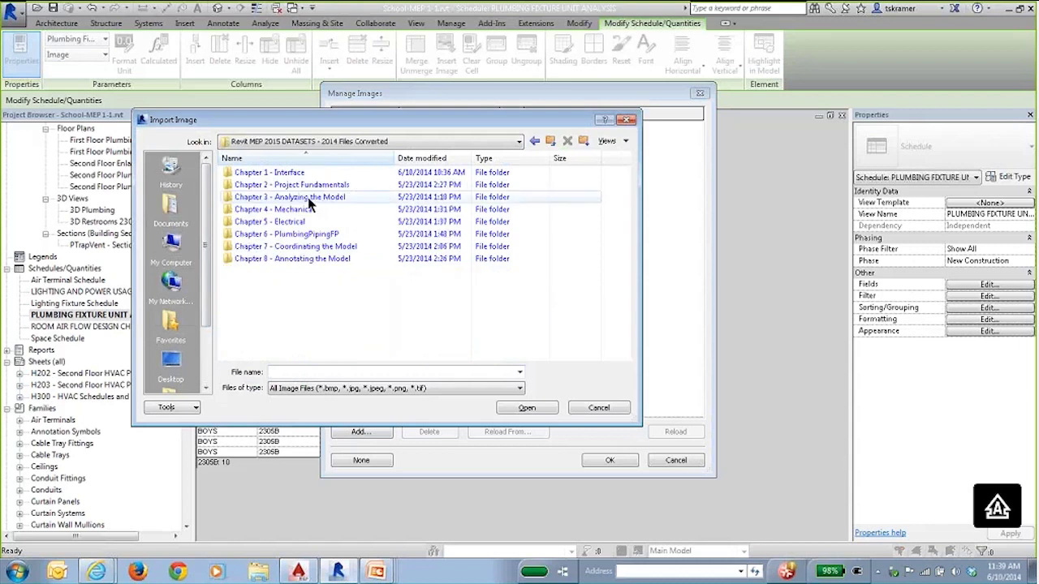
{"action": "double_click", "coordinate": [268, 173]}
{"action": "left_click", "coordinate": [259, 172]}
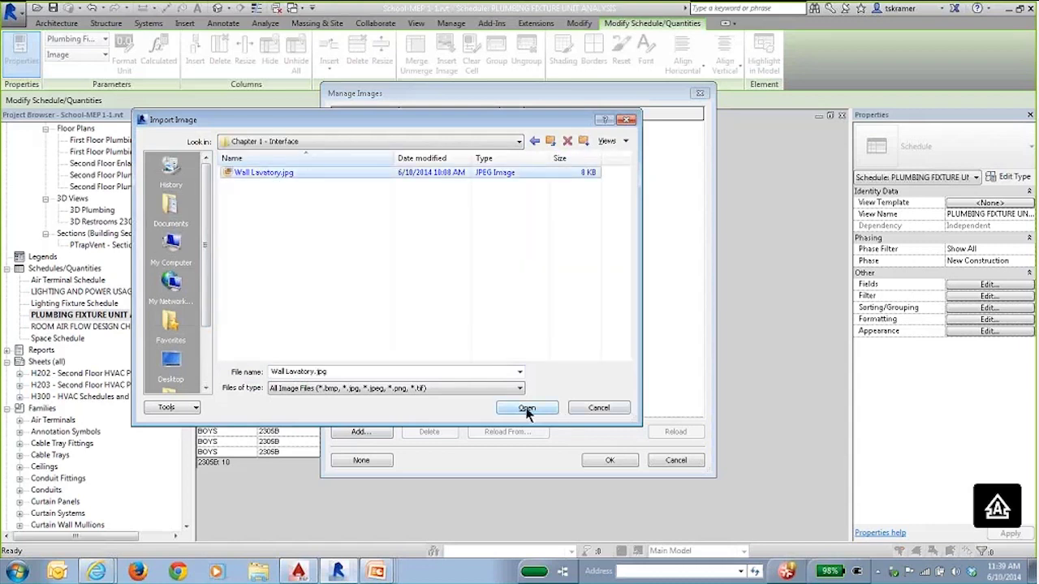
{"action": "left_click", "coordinate": [527, 408]}
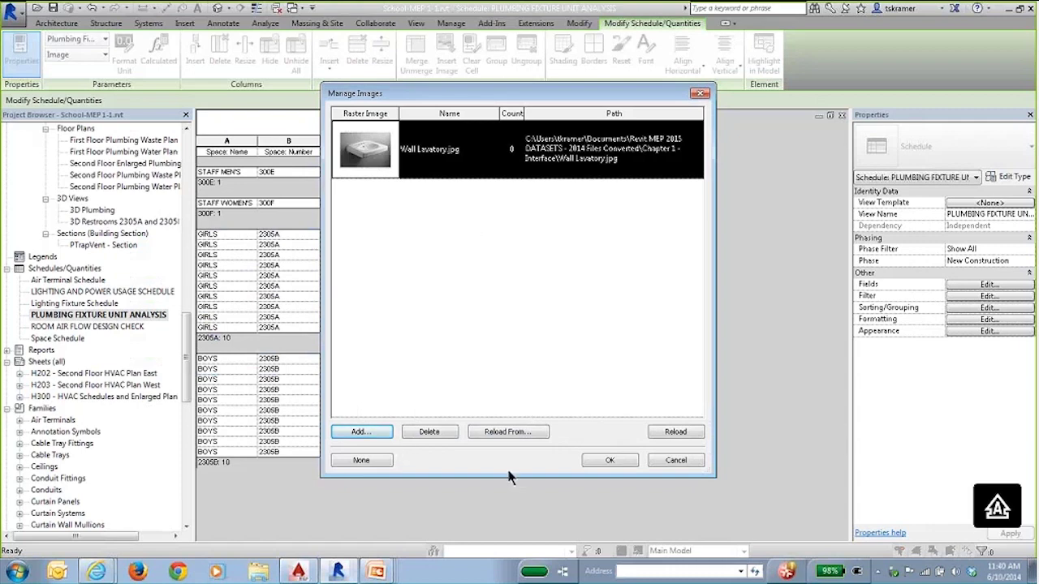
{"action": "left_click", "coordinate": [611, 460]}
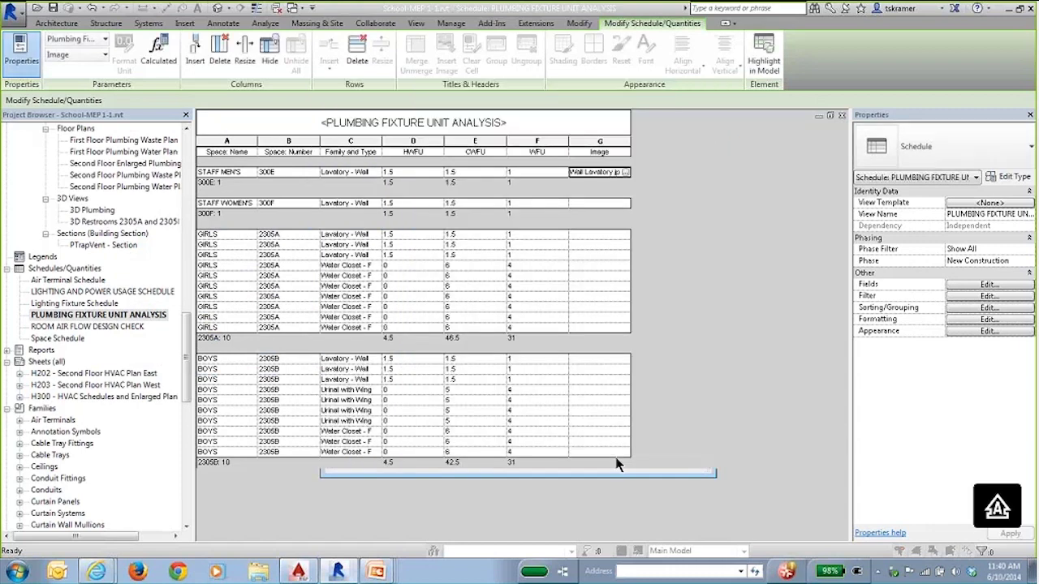
Place the PLUMBING FIXTURE UNIT ANALYSIS schedule on sheet H300 - HVAC Schedules and Enlarged Plans and inspect its Image column.
{"action": "left_click", "coordinate": [612, 180]}
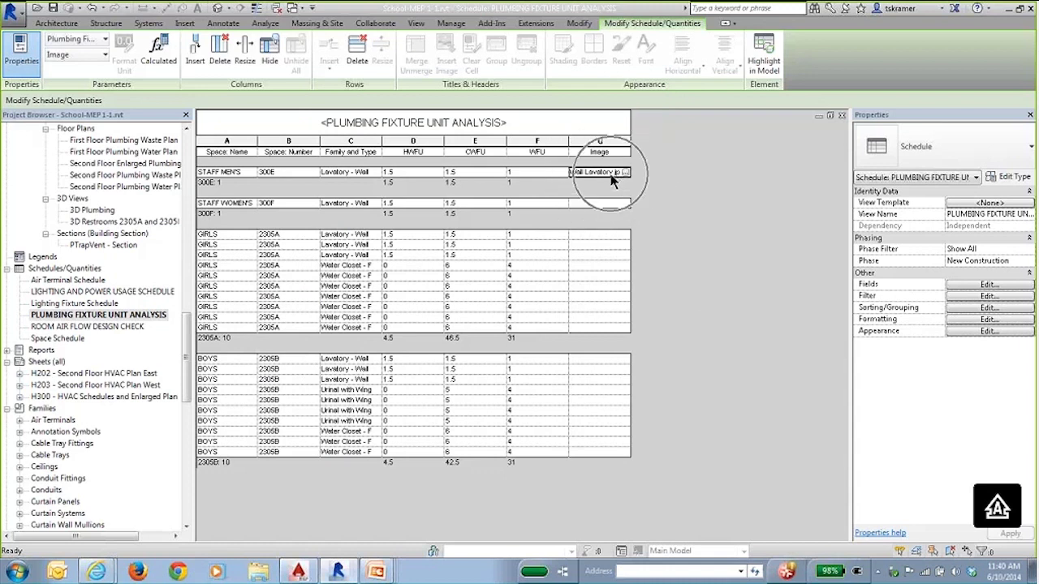
{"action": "double_click", "coordinate": [65, 398]}
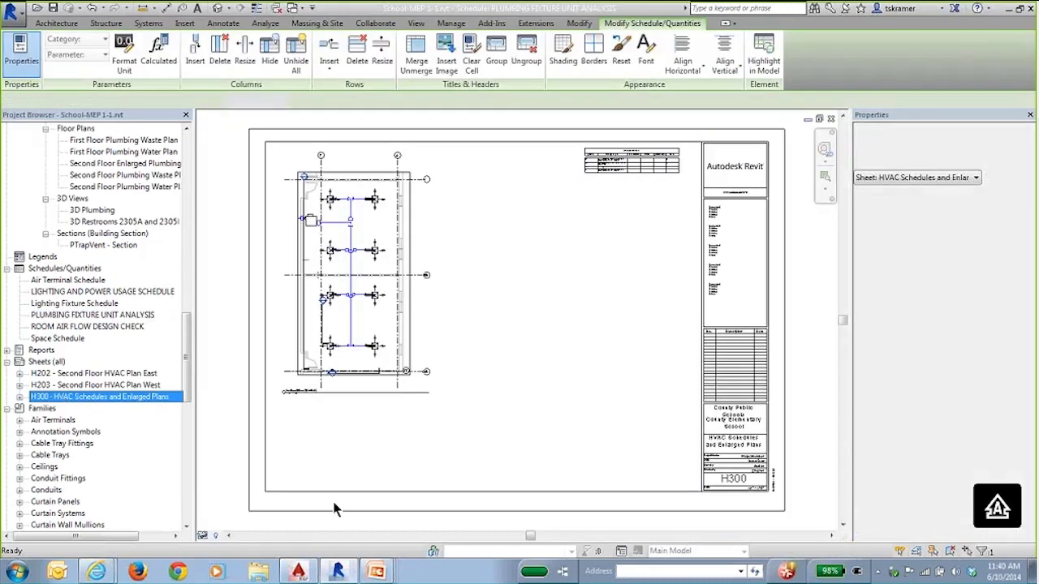
{"action": "left_click", "coordinate": [66, 316]}
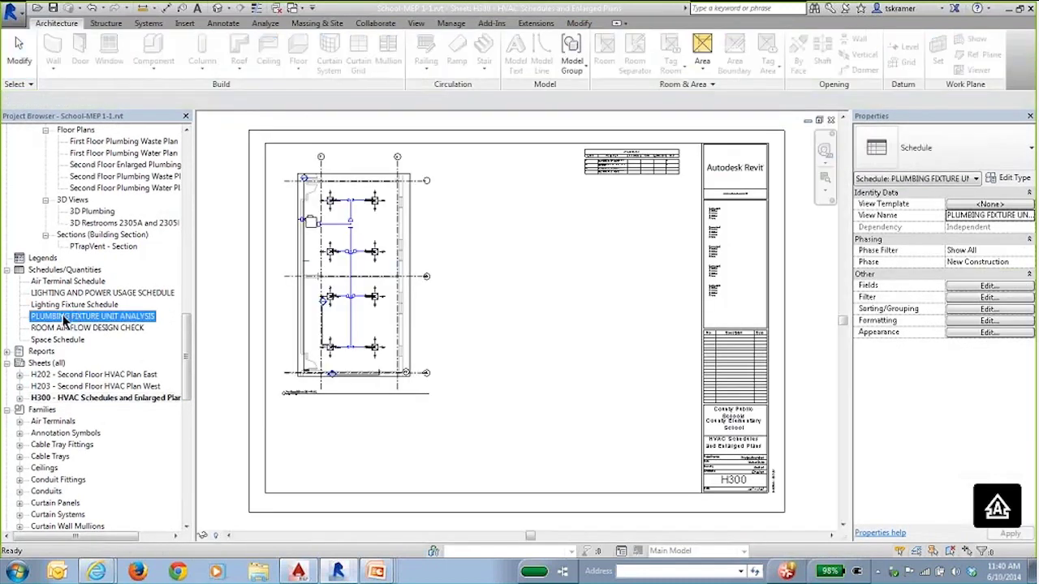
{"action": "left_click_drag", "start_coordinate": [66, 319], "coordinate": [562, 310]}
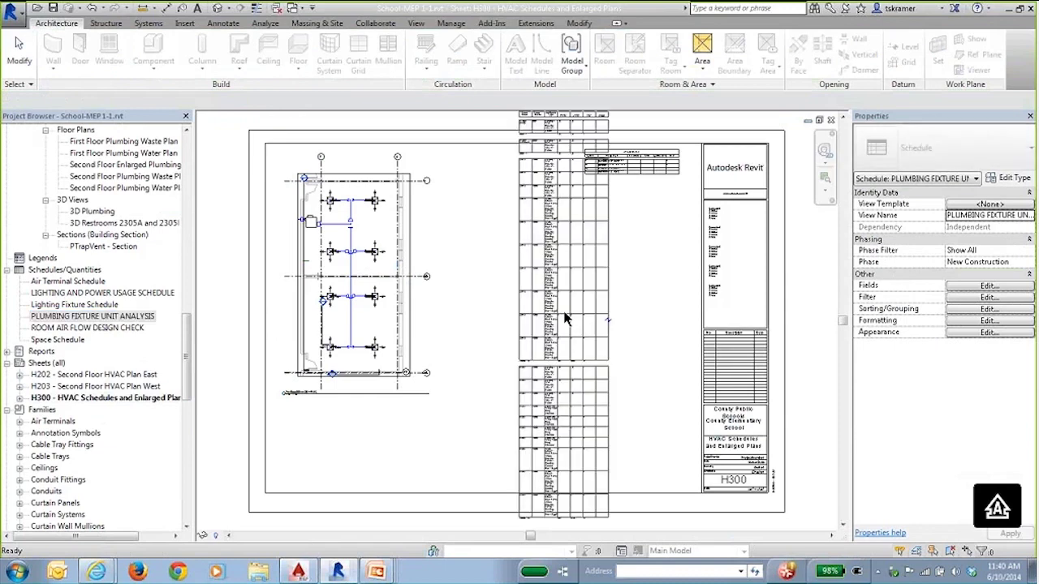
{"action": "left_click", "coordinate": [505, 448]}
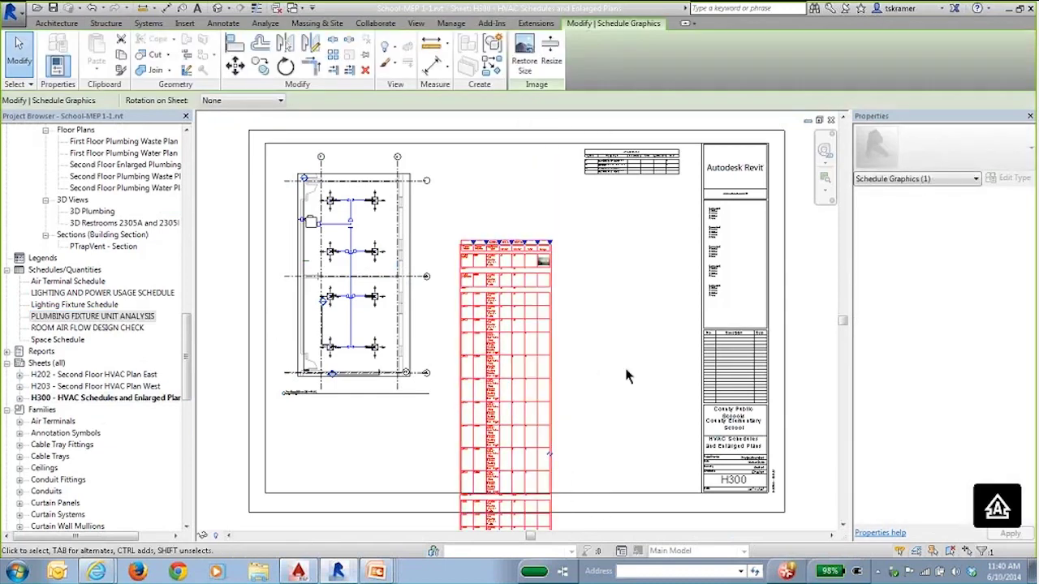
{"action": "scroll", "coordinate": [554, 253], "scroll_direction": "up", "scroll_amount": 10}
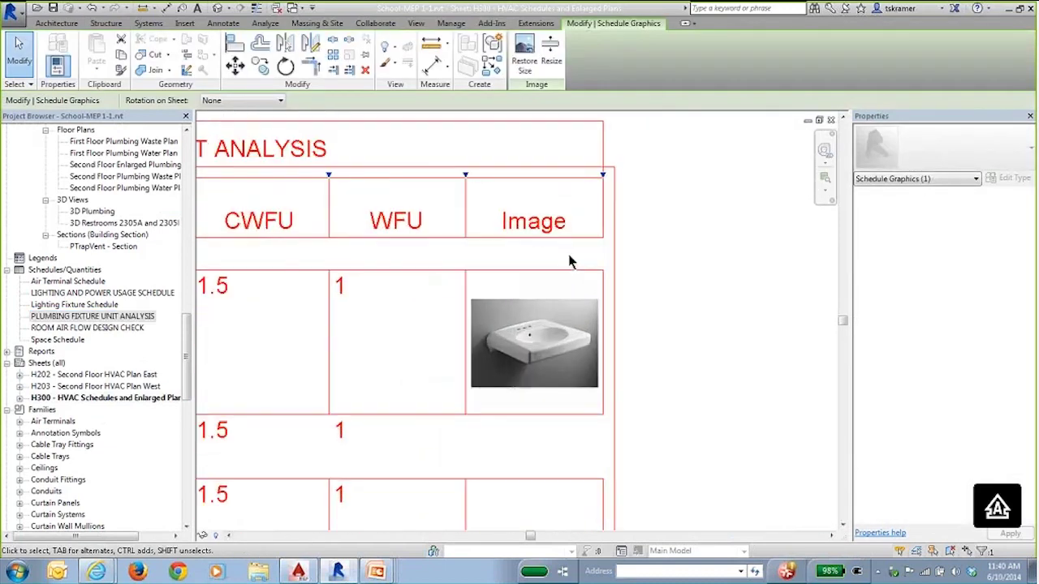
{"action": "scroll", "coordinate": [421, 310], "scroll_direction": "down", "scroll_amount": 4}
{"action": "middle_click_drag", "start_coordinate": [382, 321], "coordinate": [620, 263]}
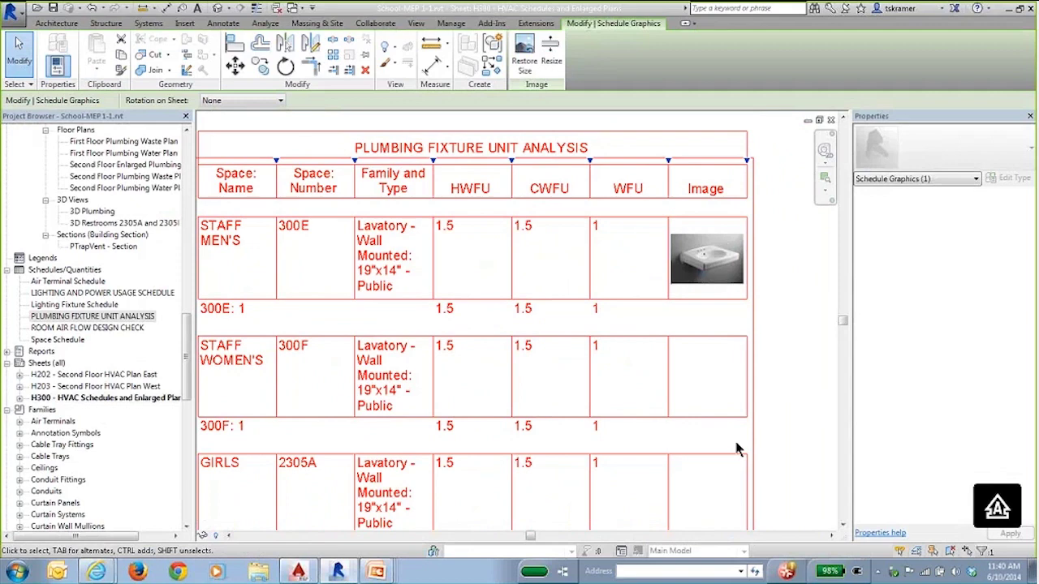
Duplicate the First Floor HVAC Plan view without detailing and open the copy.
{"action": "left_click", "coordinate": [72, 315]}
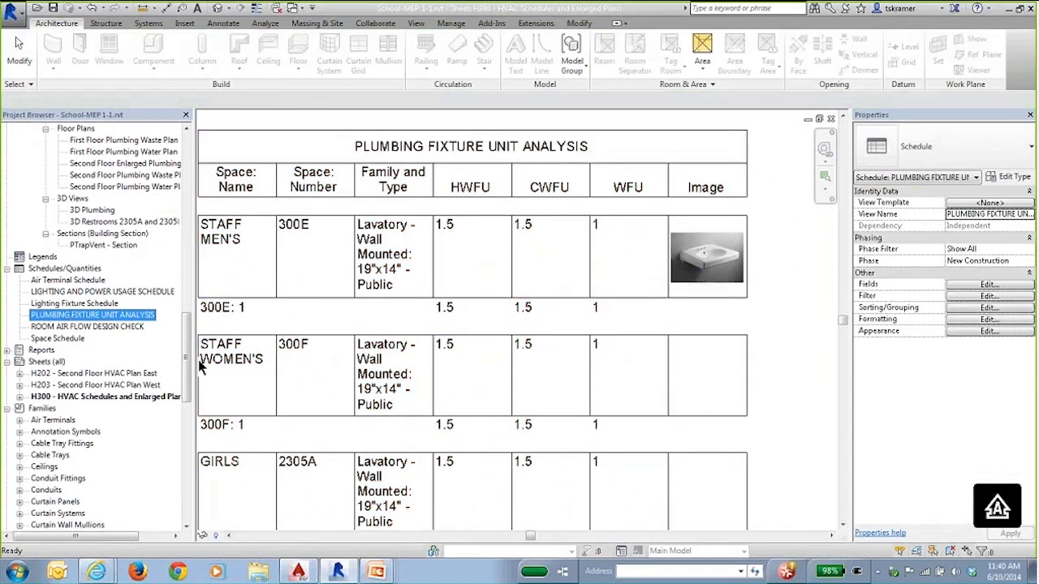
{"action": "left_click_drag", "start_coordinate": [191, 362], "coordinate": [190, 299]}
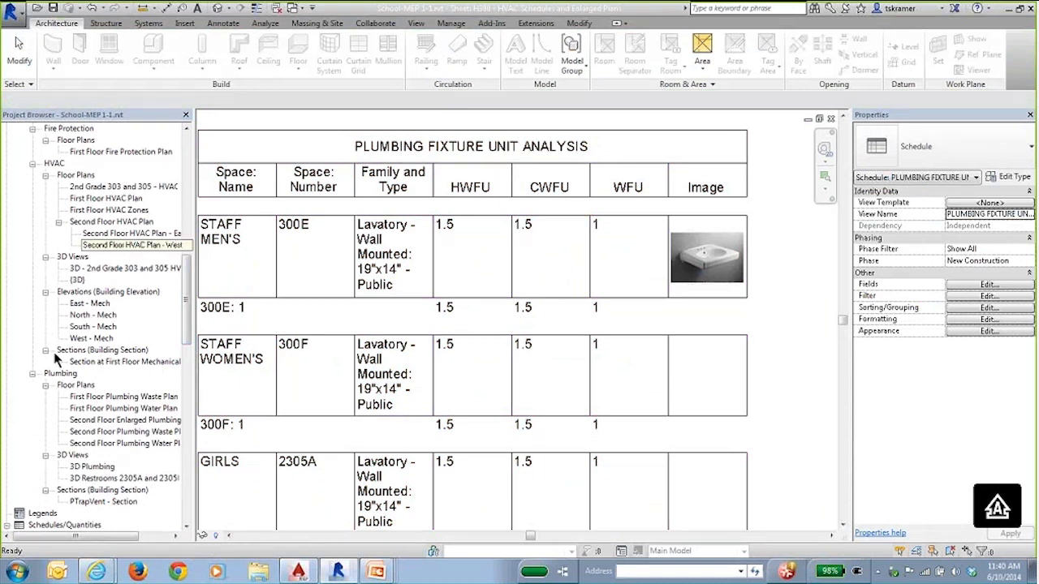
{"action": "left_click", "coordinate": [97, 198]}
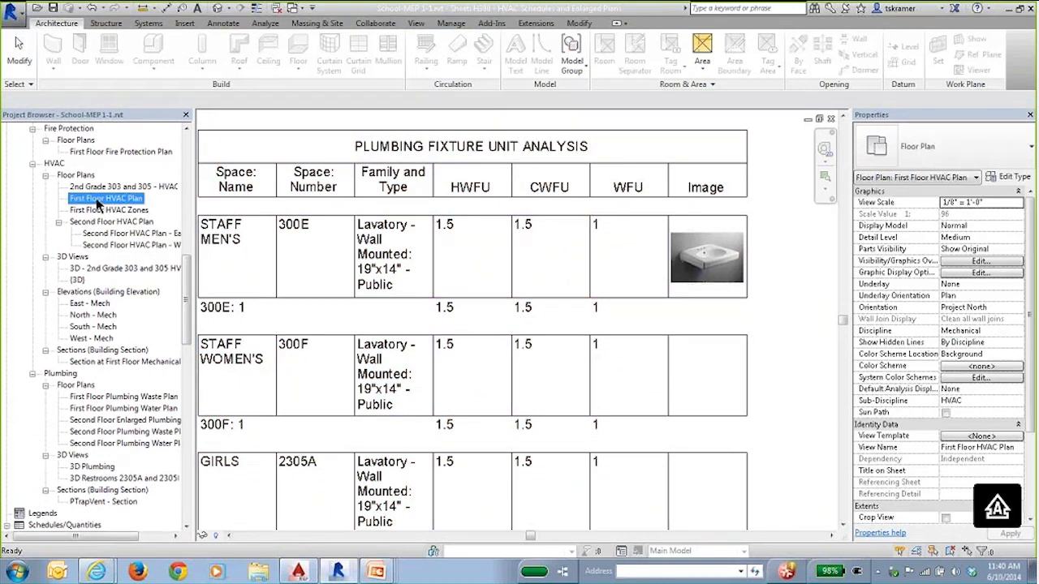
{"action": "right_click", "coordinate": [96, 204]}
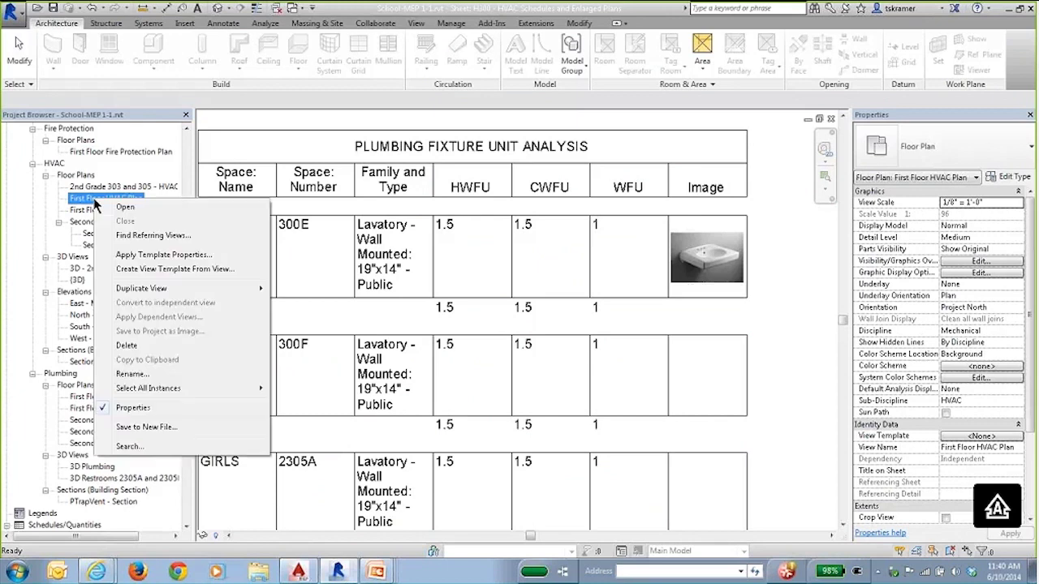
{"action": "mouse_move", "coordinate": [154, 292]}
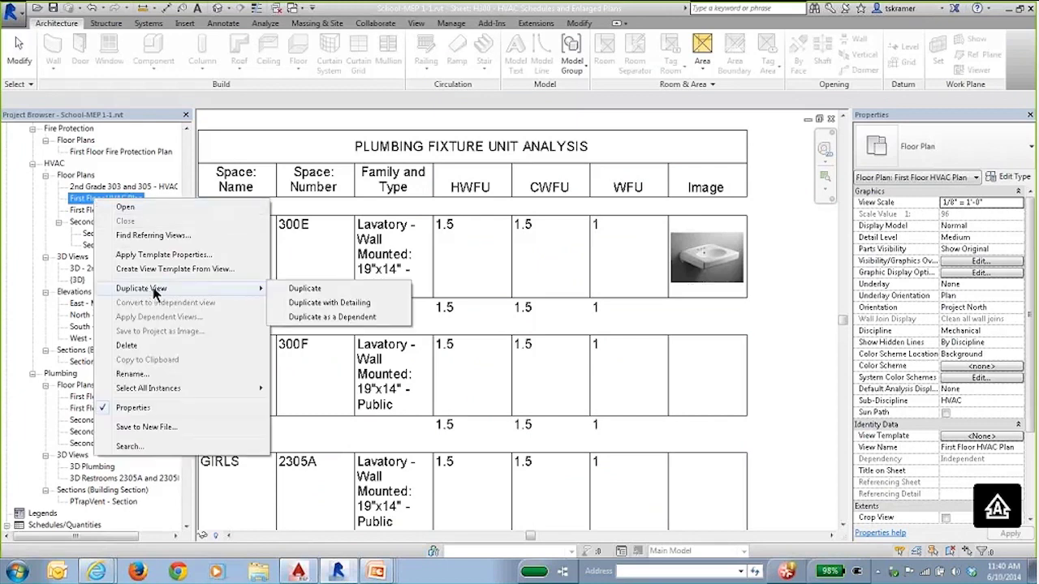
{"action": "left_click", "coordinate": [319, 288]}
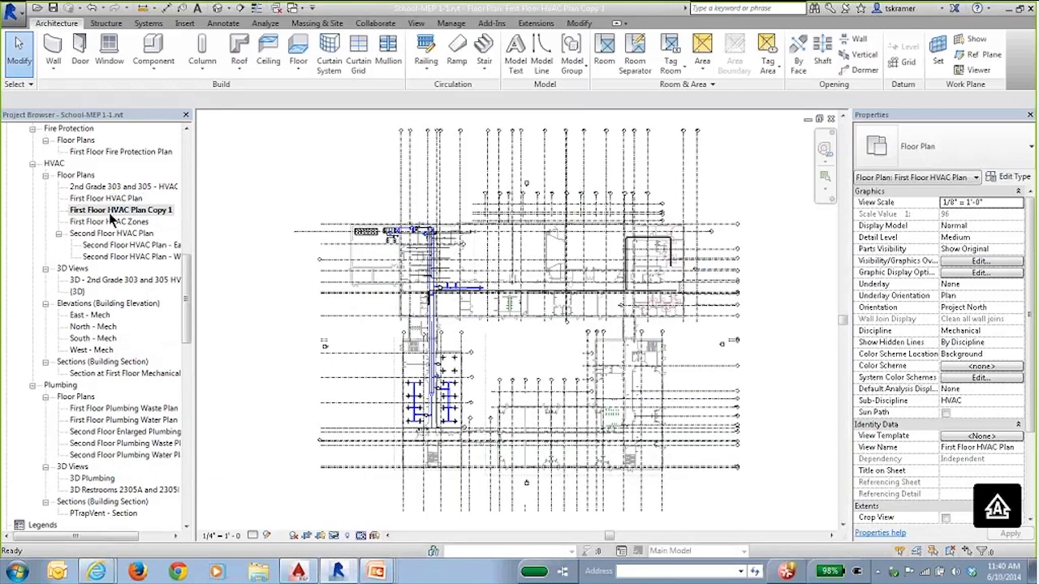
{"action": "double_click", "coordinate": [113, 210]}
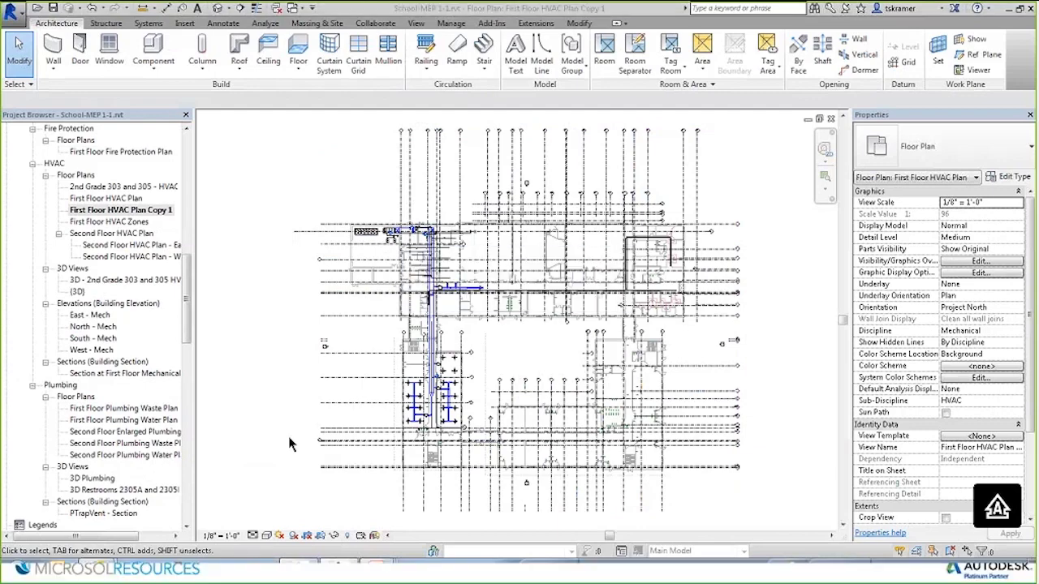
Switch to the PowerPoint presentation and show the Documentation tools slide covering assembly code settings and IFC imports.
{"action": "key", "text": "alt+Tab"}
{"action": "key", "text": "alt+Tab"}
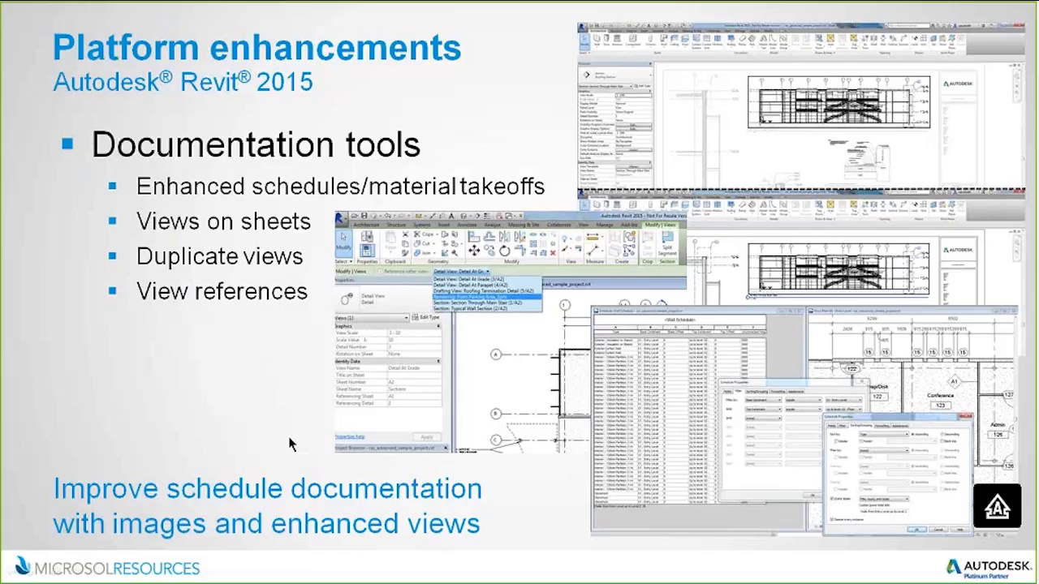
{"action": "left_click", "coordinate": [289, 439]}
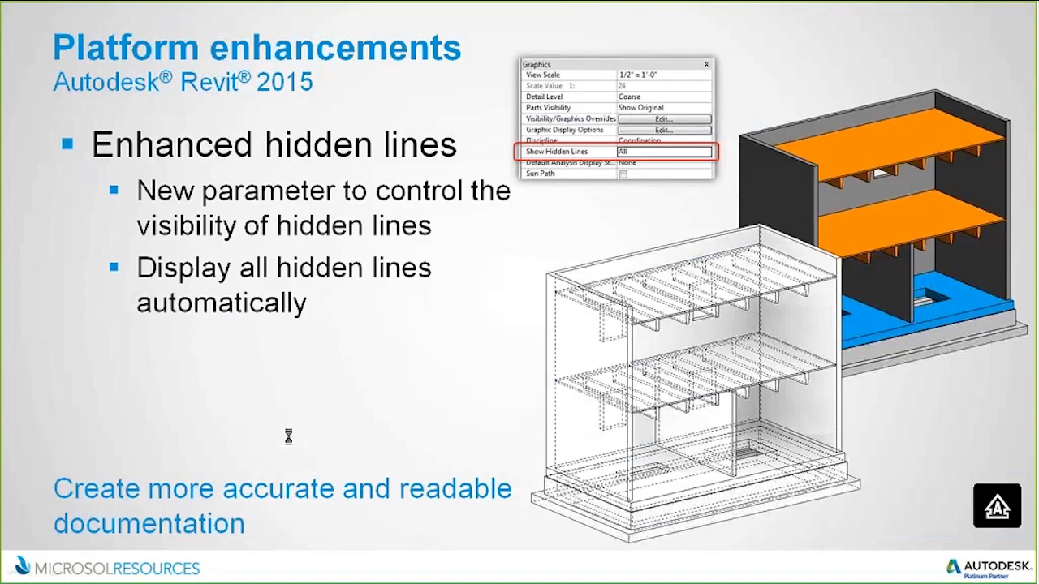
{"action": "key", "text": "XF86AudioLowerVolume"}
{"action": "key", "text": "Left"}
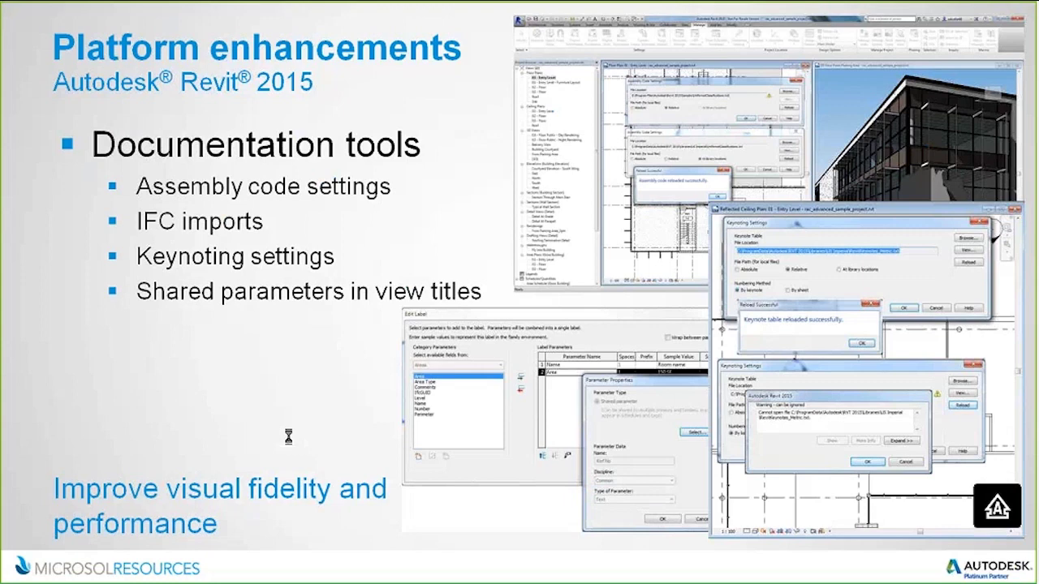
Switch back to Revit and show the dialog for opening an IFC file, leaving it without choosing a file.
{"action": "key", "text": "alt+Tab"}
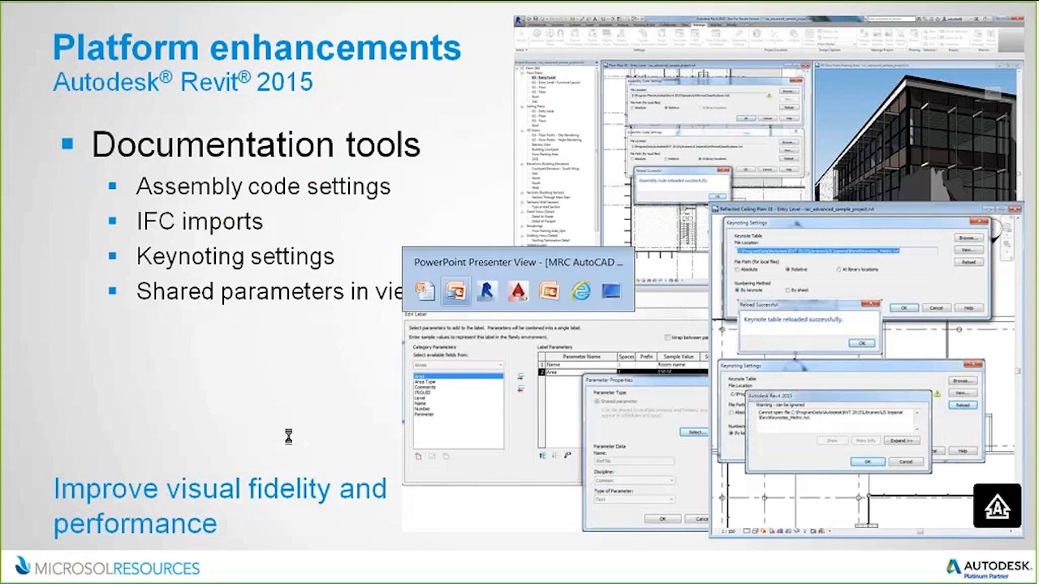
{"action": "key", "text": "alt+Tab"}
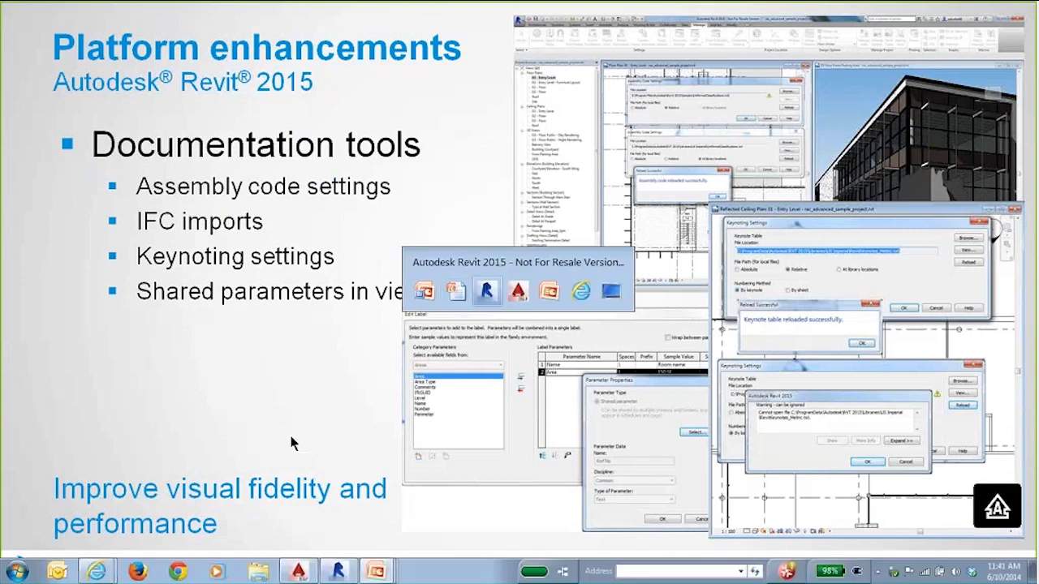
{"action": "key", "text": "alt+Tab"}
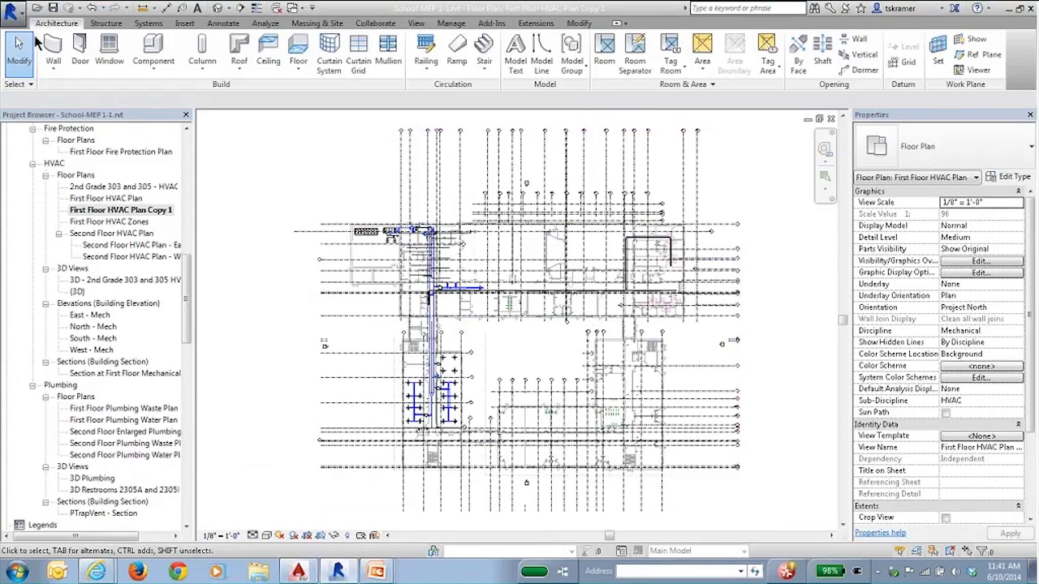
{"action": "left_click", "coordinate": [15, 13]}
{"action": "mouse_move", "coordinate": [39, 95]}
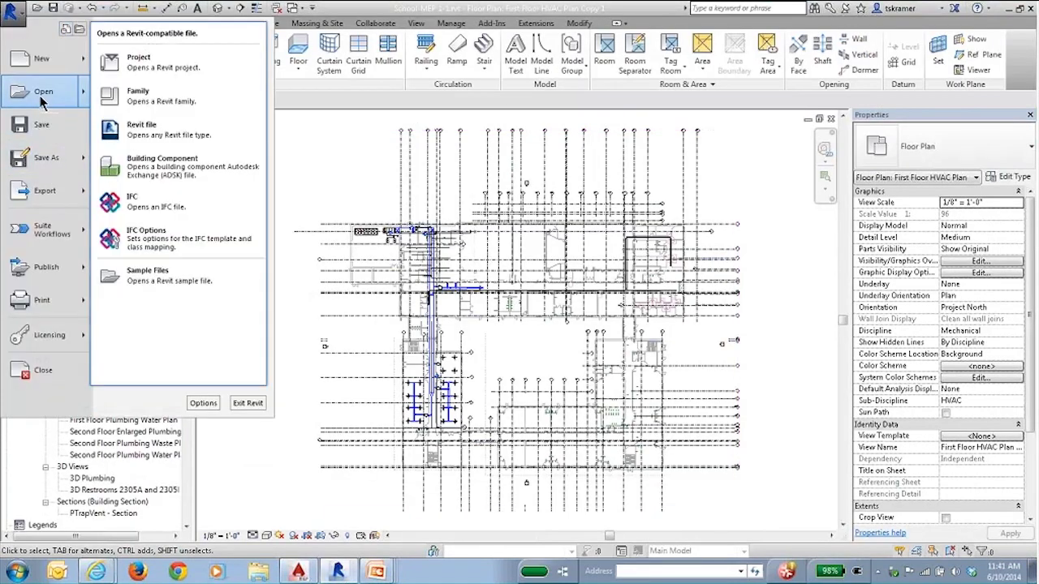
{"action": "left_click", "coordinate": [176, 205]}
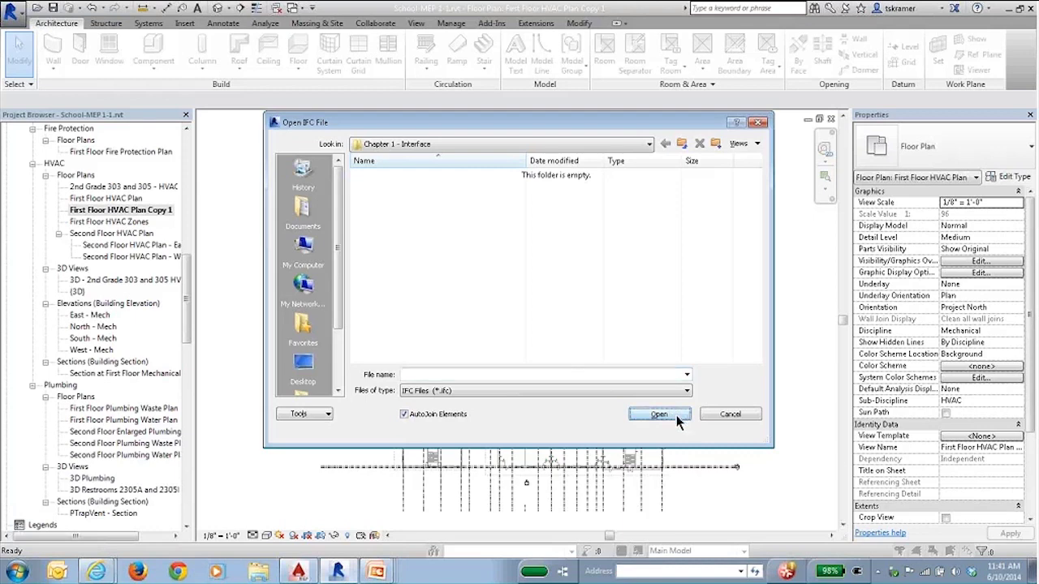
{"action": "left_click", "coordinate": [729, 415]}
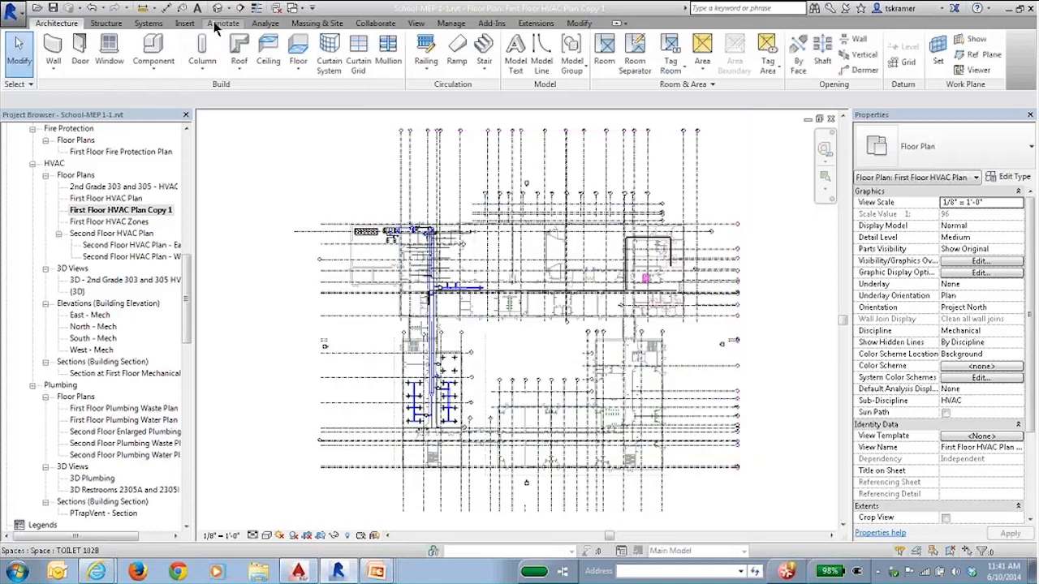
Open Manage Links and show the IFC links list with its option to add a link.
{"action": "left_click", "coordinate": [178, 24]}
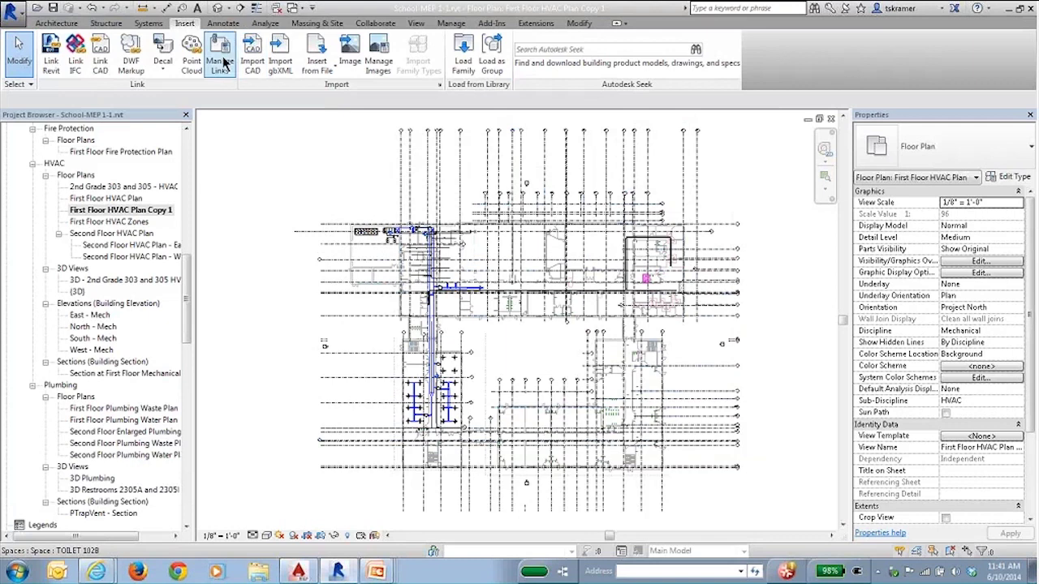
{"action": "left_click", "coordinate": [425, 114]}
{"action": "left_click", "coordinate": [318, 116]}
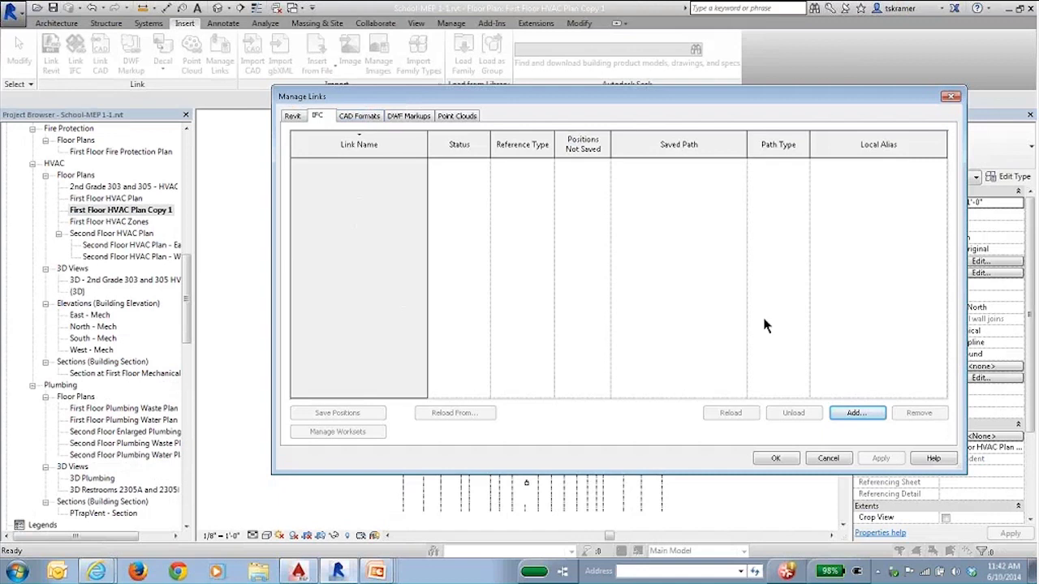
{"action": "left_click", "coordinate": [857, 413]}
Examine the Revit, IFC, CAD Formats, DWF Markups and Point Clouds link lists, and leave Manage Links without changes.
{"action": "left_click", "coordinate": [293, 117]}
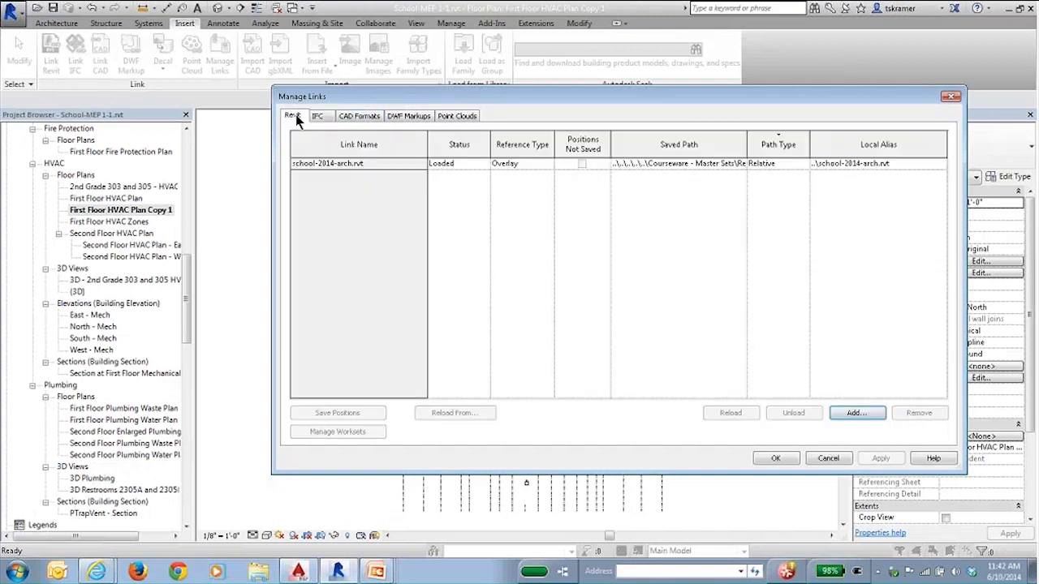
{"action": "left_click", "coordinate": [369, 116]}
{"action": "left_click", "coordinate": [414, 116]}
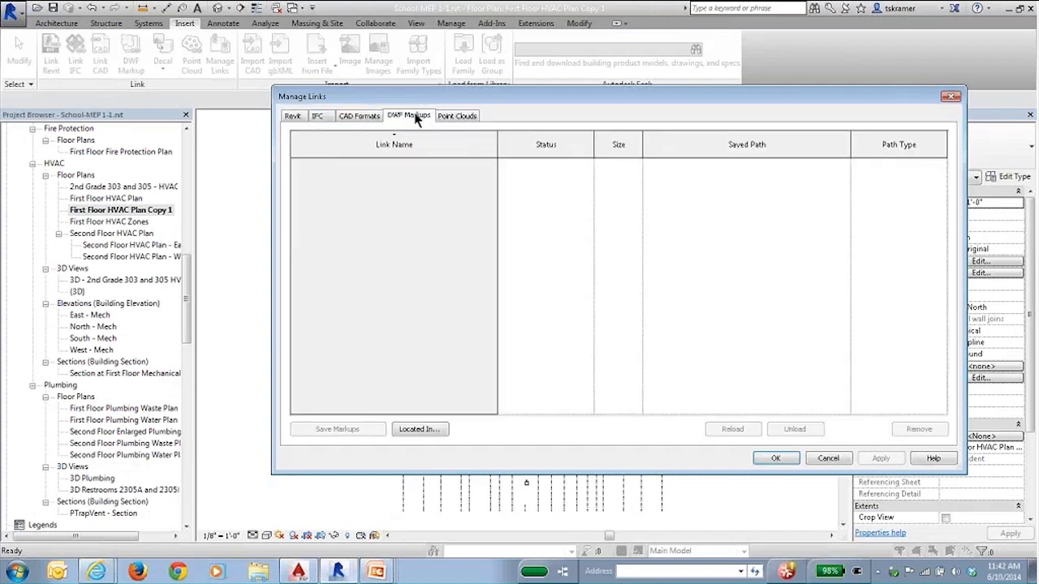
{"action": "left_click", "coordinate": [293, 116]}
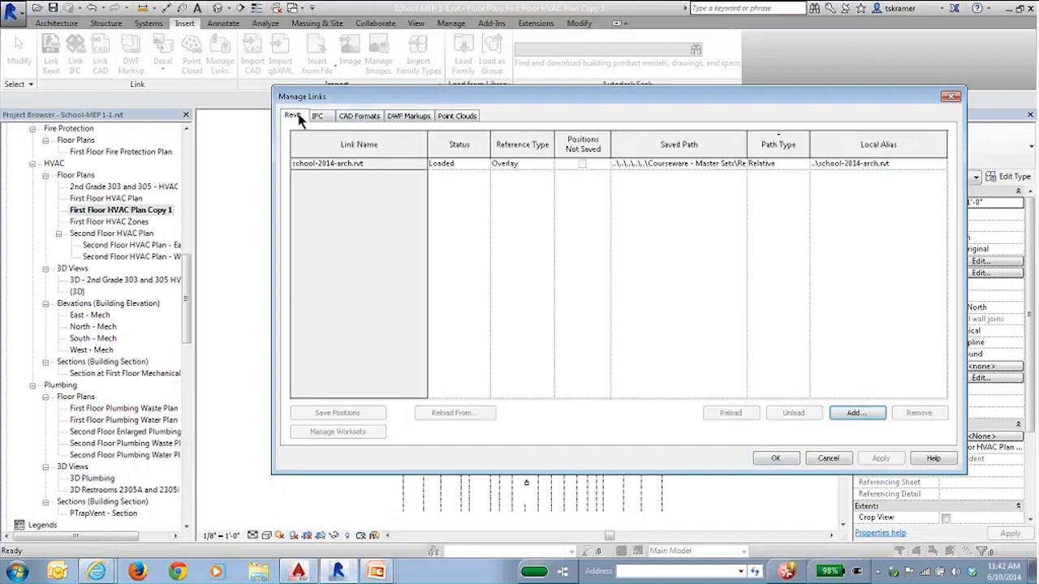
{"action": "left_click", "coordinate": [318, 116]}
{"action": "left_click", "coordinate": [359, 116]}
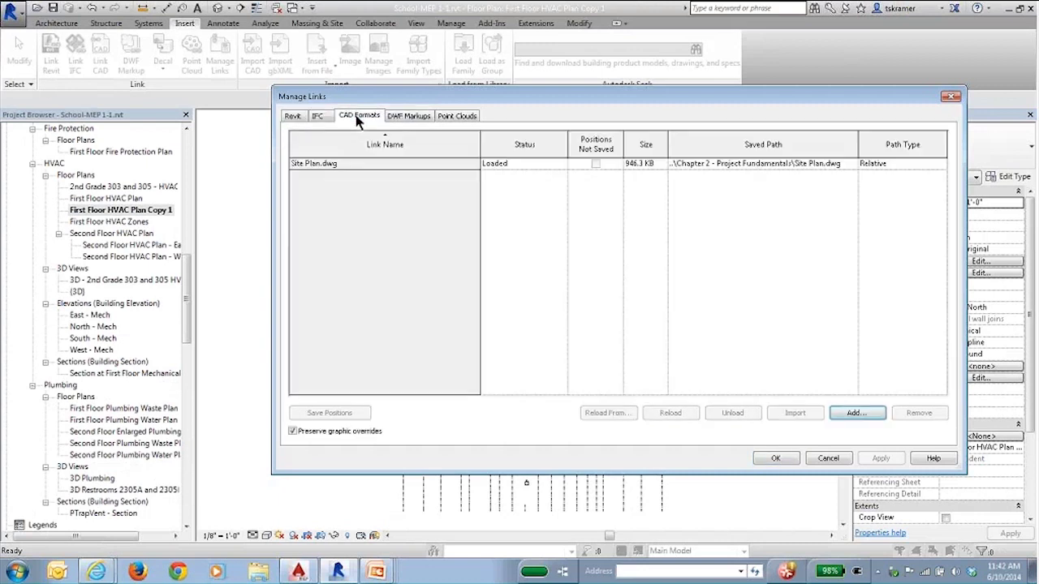
{"action": "left_click", "coordinate": [411, 121]}
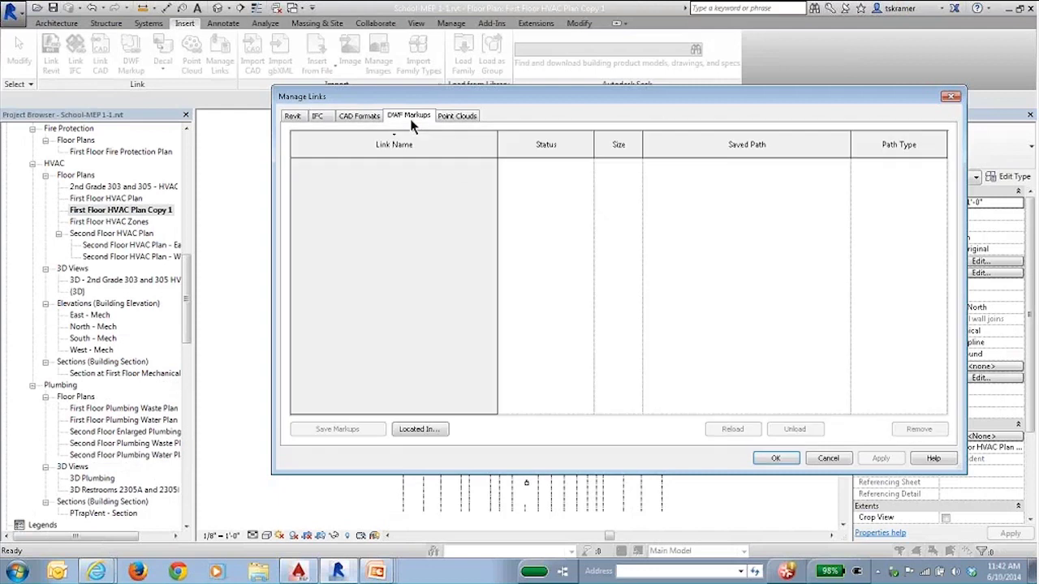
{"action": "left_click", "coordinate": [457, 117]}
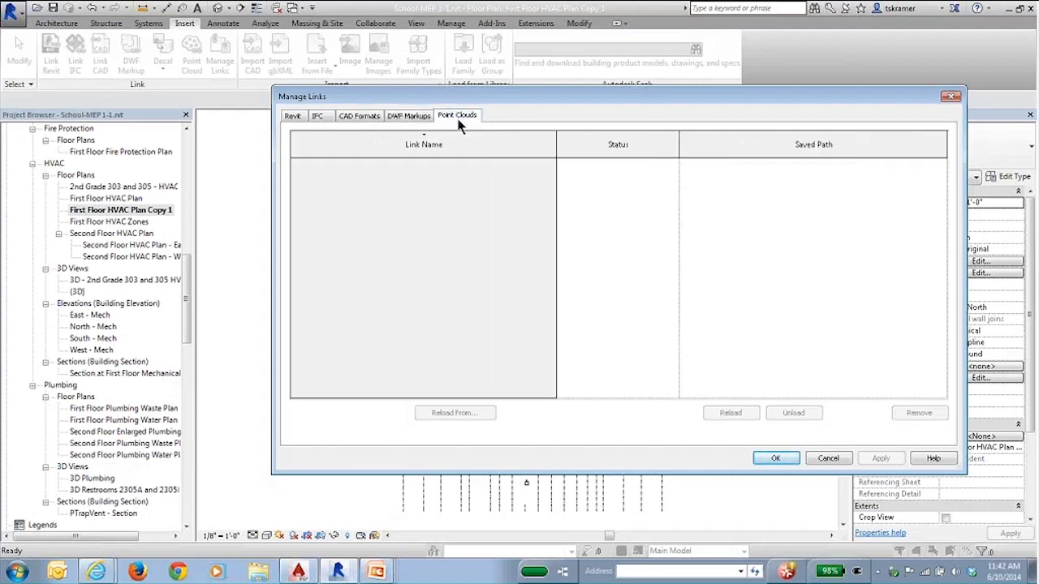
{"action": "left_click", "coordinate": [292, 116]}
{"action": "left_click", "coordinate": [856, 413]}
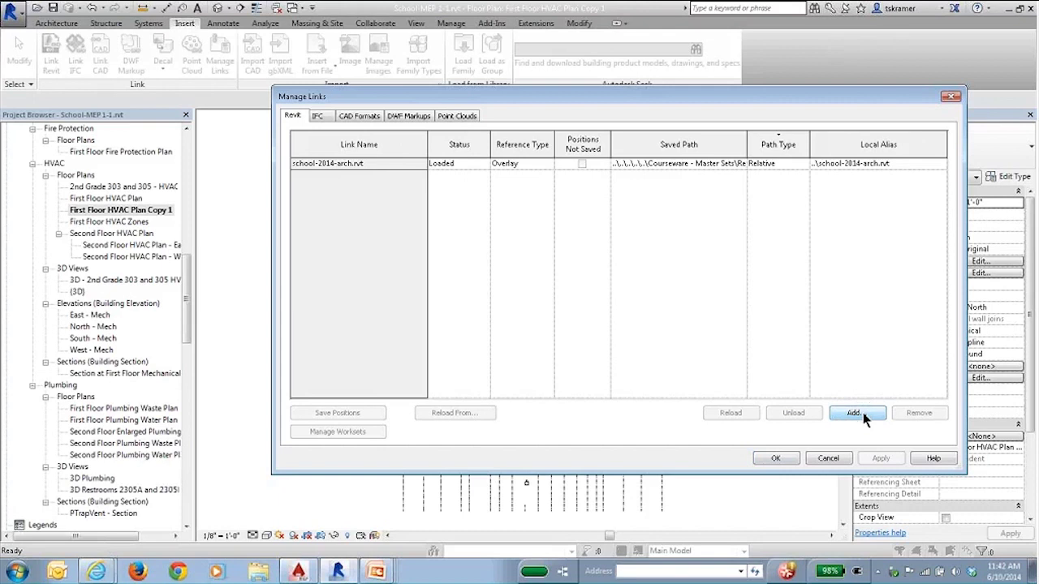
{"action": "left_click", "coordinate": [828, 459]}
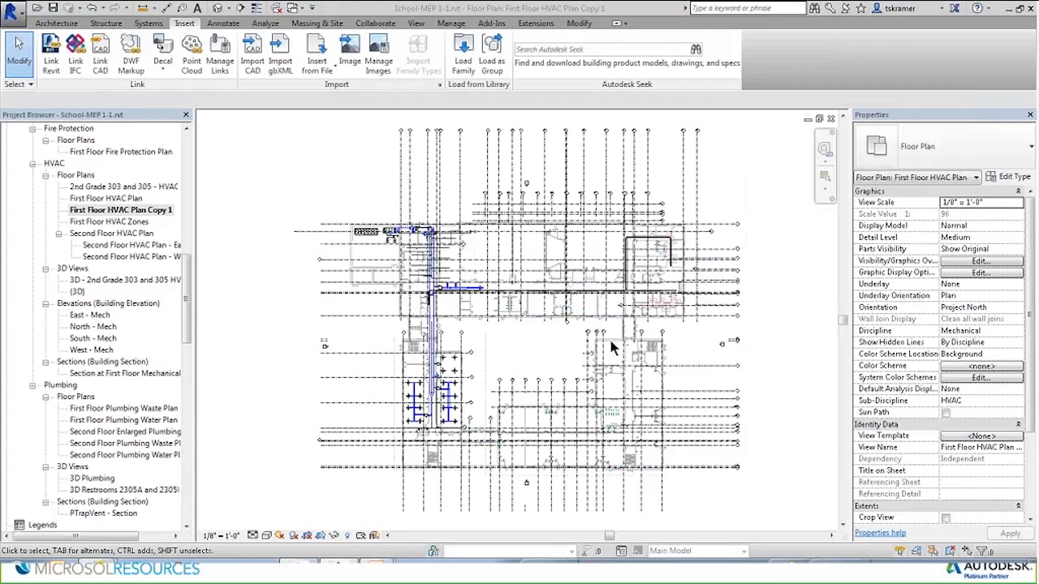
Switch to the PowerPoint presentation and advance to the Enhanced hidden lines slide.
{"action": "key", "text": "alt+Tab"}
{"action": "key", "text": "alt+Tab"}
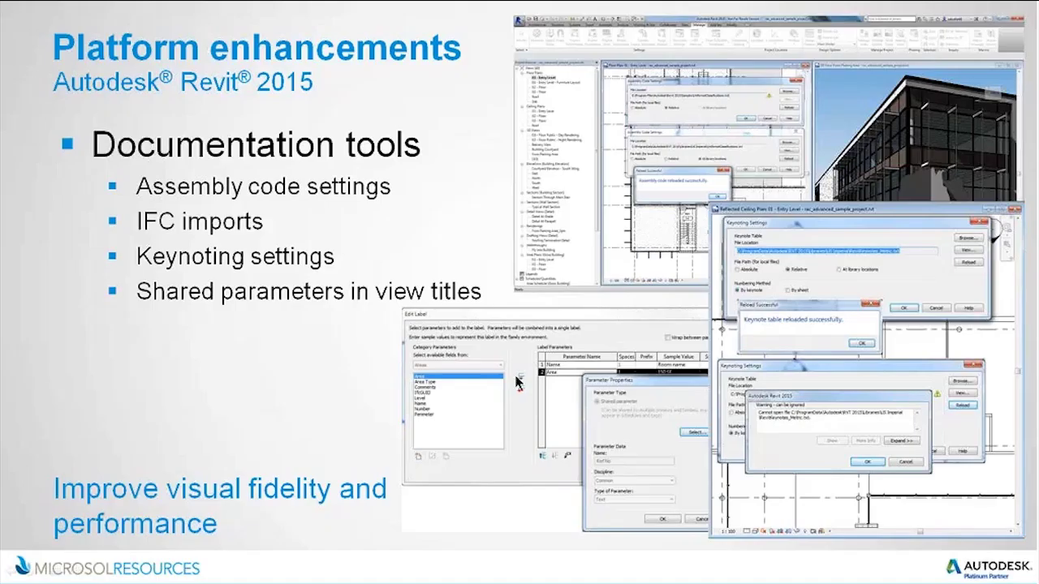
{"action": "left_click", "coordinate": [351, 428]}
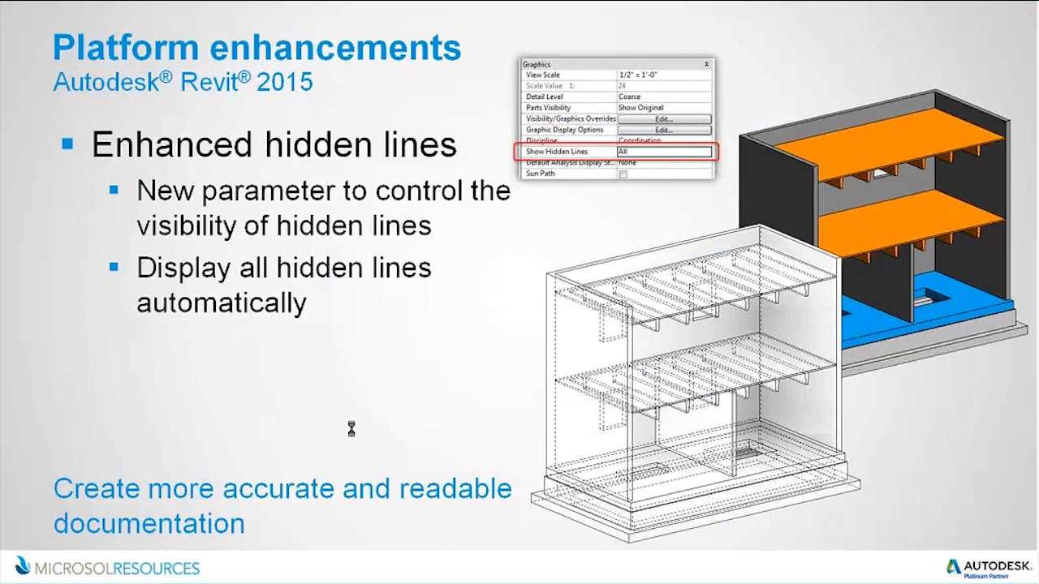
Switch back to Revit and inspect the Show Hidden Lines options and the Discipline setting of the First Floor HVAC Plan Copy 1 view.
{"action": "key", "text": "alt+Tab"}
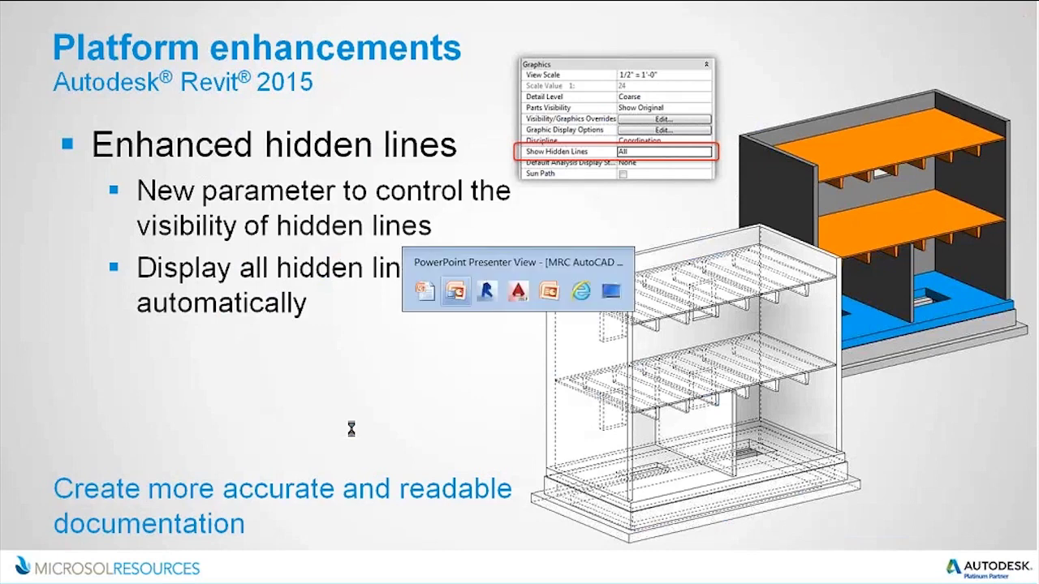
{"action": "key", "text": "alt+Tab"}
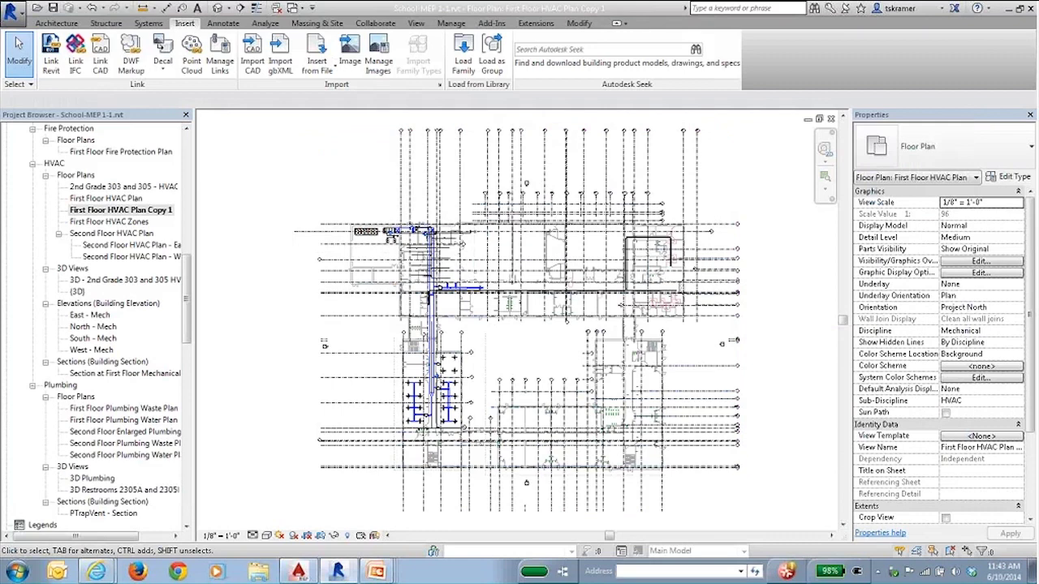
{"action": "left_click", "coordinate": [991, 341]}
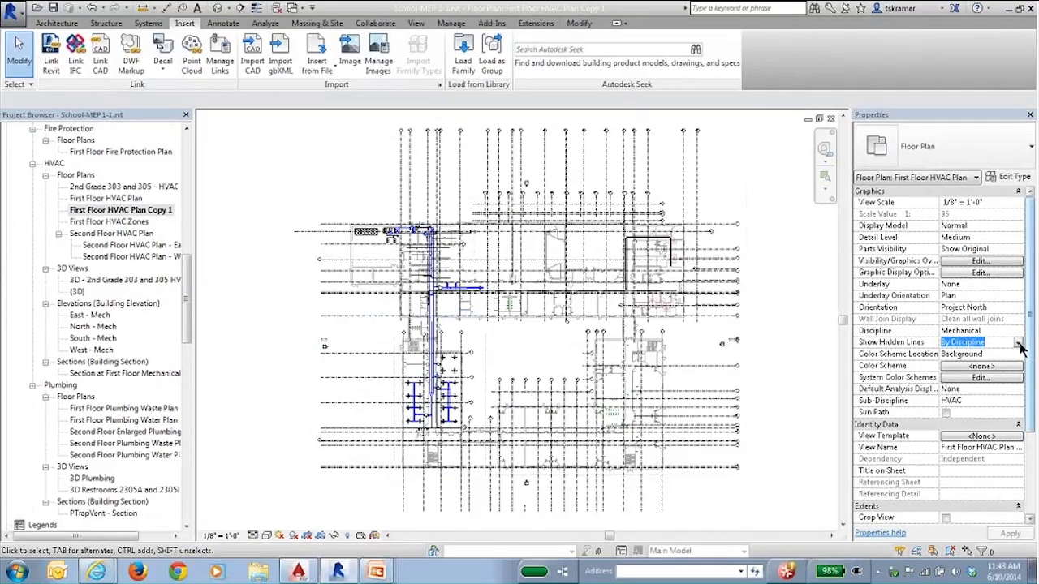
{"action": "left_click", "coordinate": [1018, 343]}
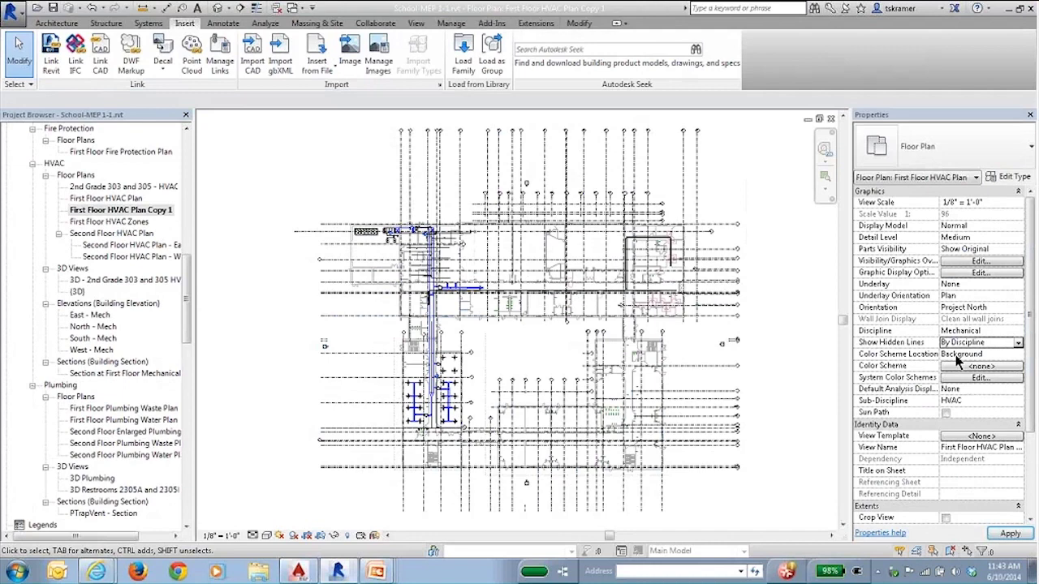
{"action": "left_click", "coordinate": [933, 371]}
{"action": "left_click", "coordinate": [1002, 332]}
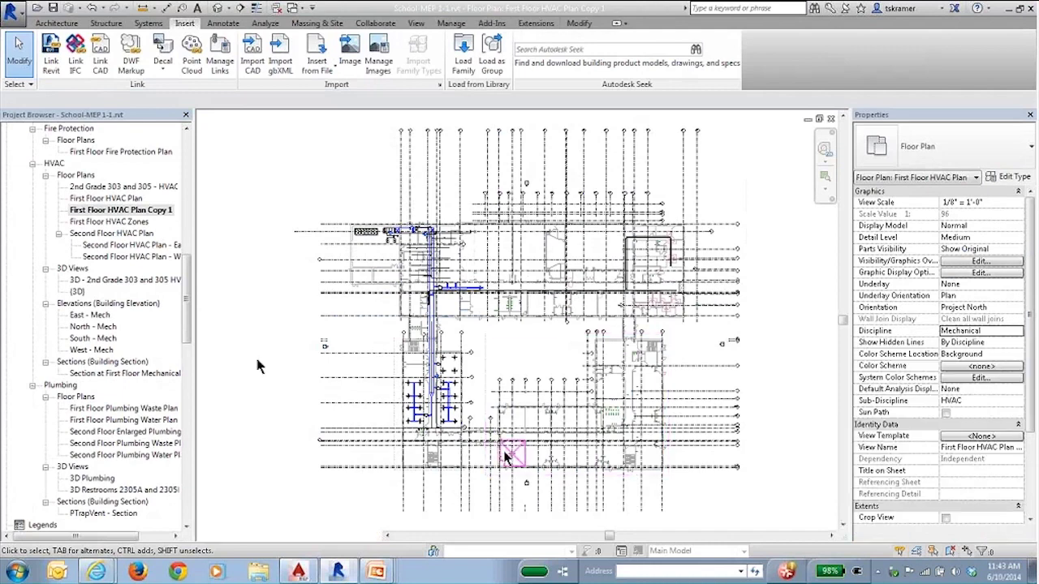
Open the 3D - 2nd Grade 303 and 305 HVAC view in its home orientation and temporarily hide the linked school-2014-arch.rvt model.
{"action": "double_click", "coordinate": [107, 280]}
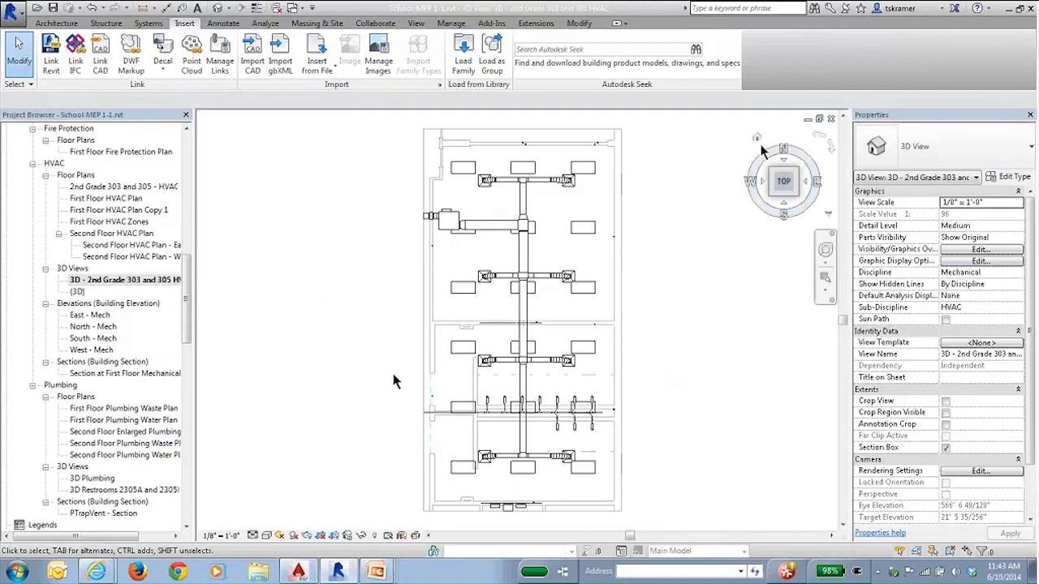
{"action": "left_click", "coordinate": [757, 139]}
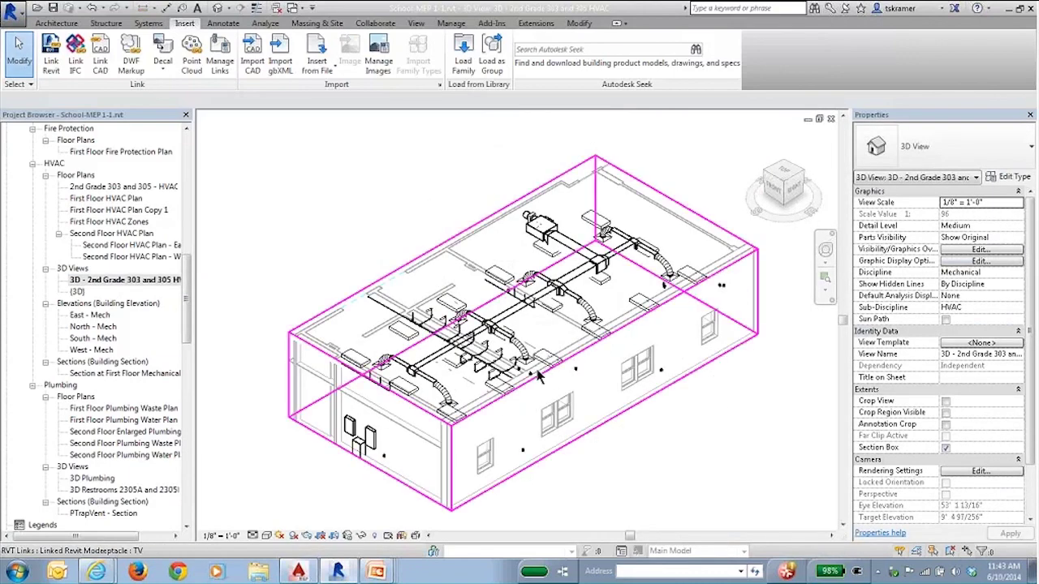
{"action": "left_click", "coordinate": [571, 361]}
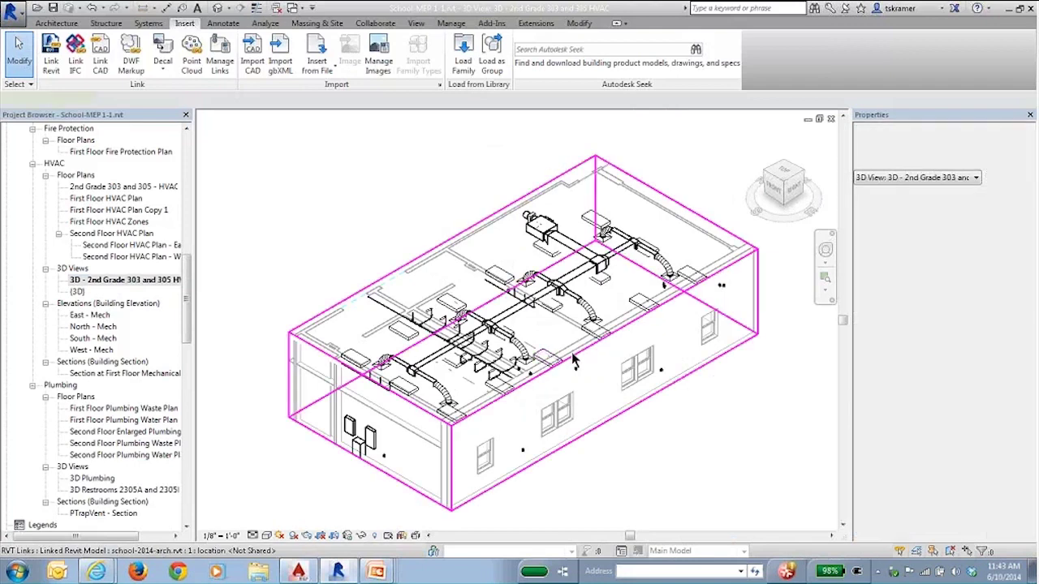
{"action": "left_click", "coordinate": [348, 536]}
{"action": "left_click", "coordinate": [393, 491]}
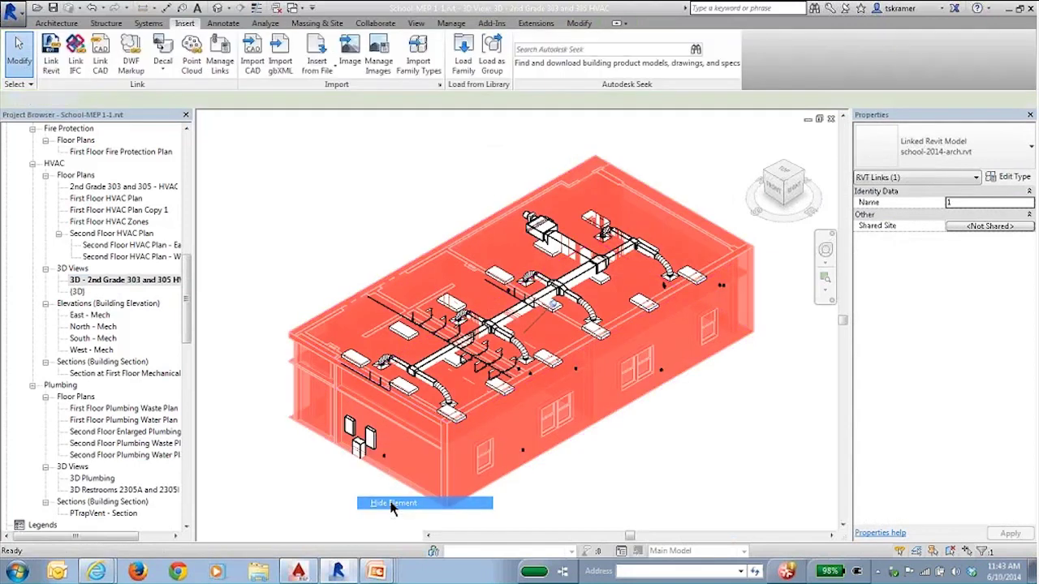
{"action": "scroll", "coordinate": [591, 313], "scroll_direction": "up", "scroll_amount": 2}
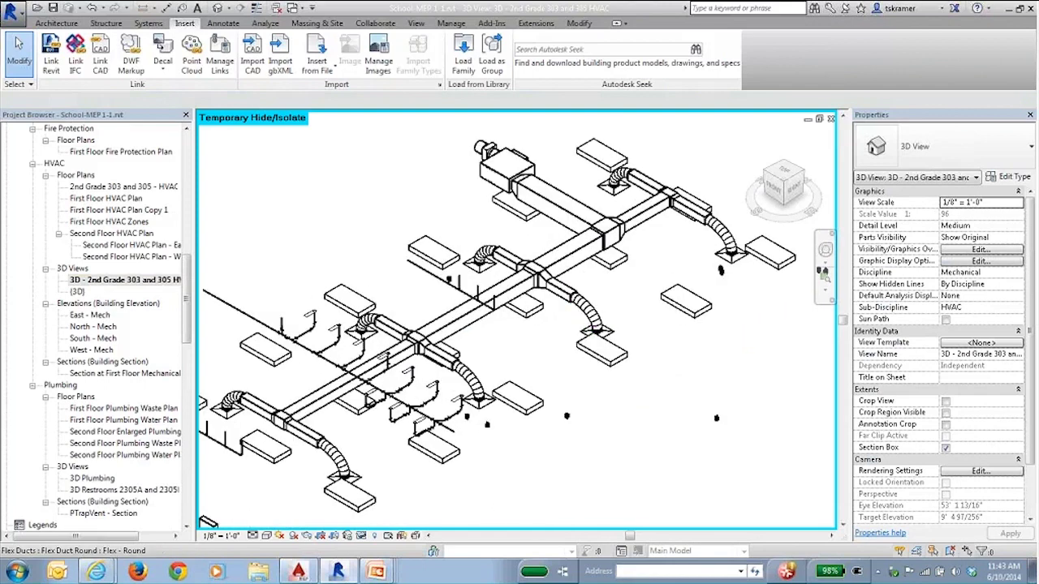
Set the 3D view's Discipline to Coordination and keep Show Hidden Lines at By Discipline.
{"action": "left_click", "coordinate": [1002, 275]}
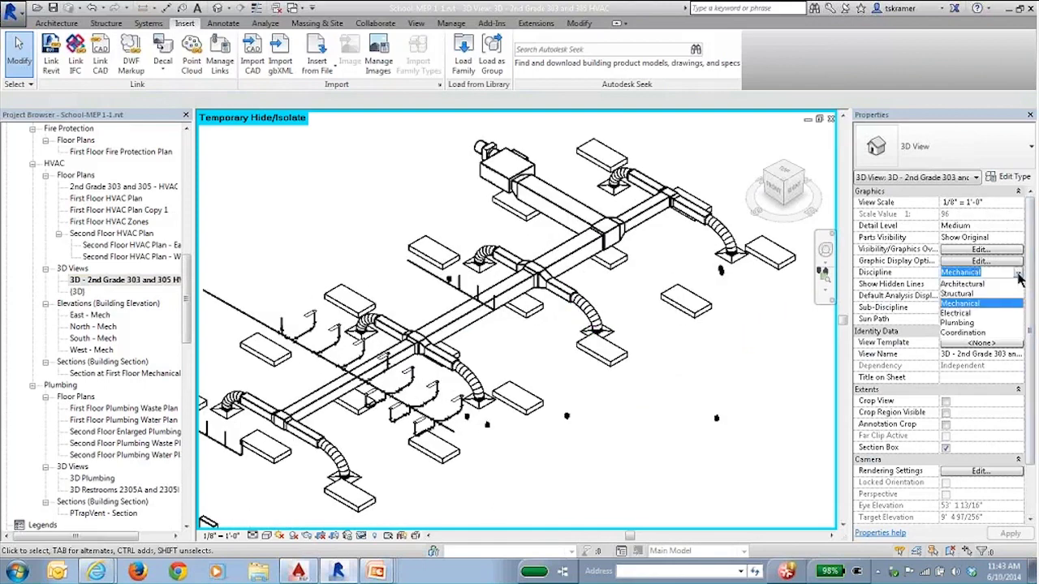
{"action": "left_click", "coordinate": [978, 333]}
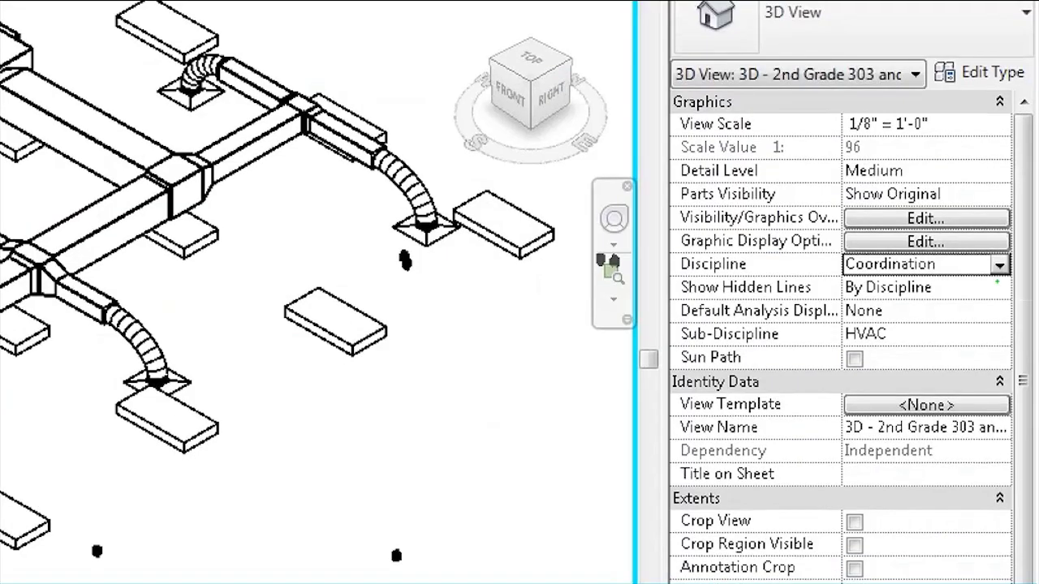
{"action": "left_click", "coordinate": [999, 288]}
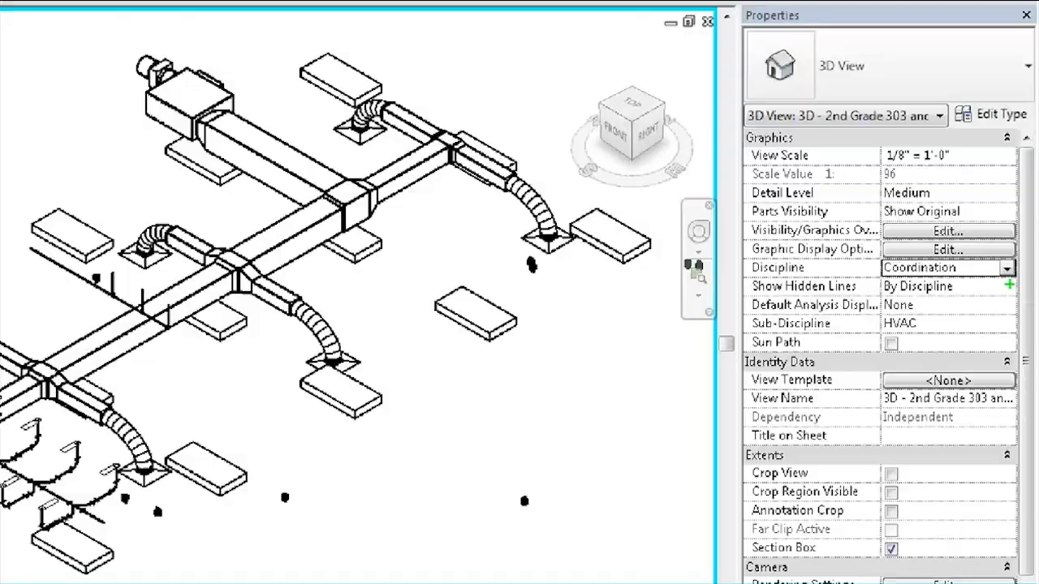
{"action": "left_click", "coordinate": [999, 287]}
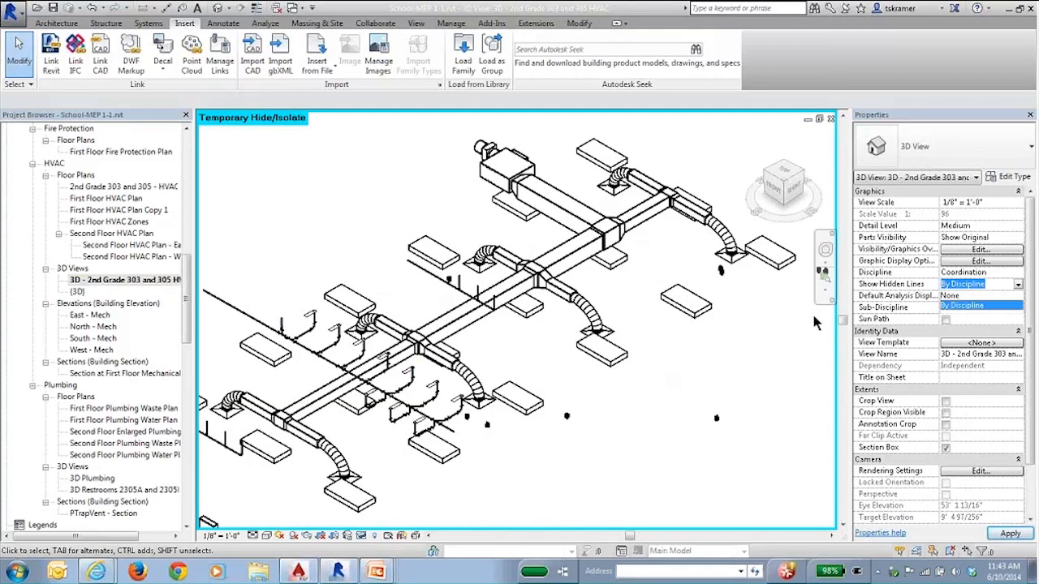
{"action": "left_click", "coordinate": [1004, 305]}
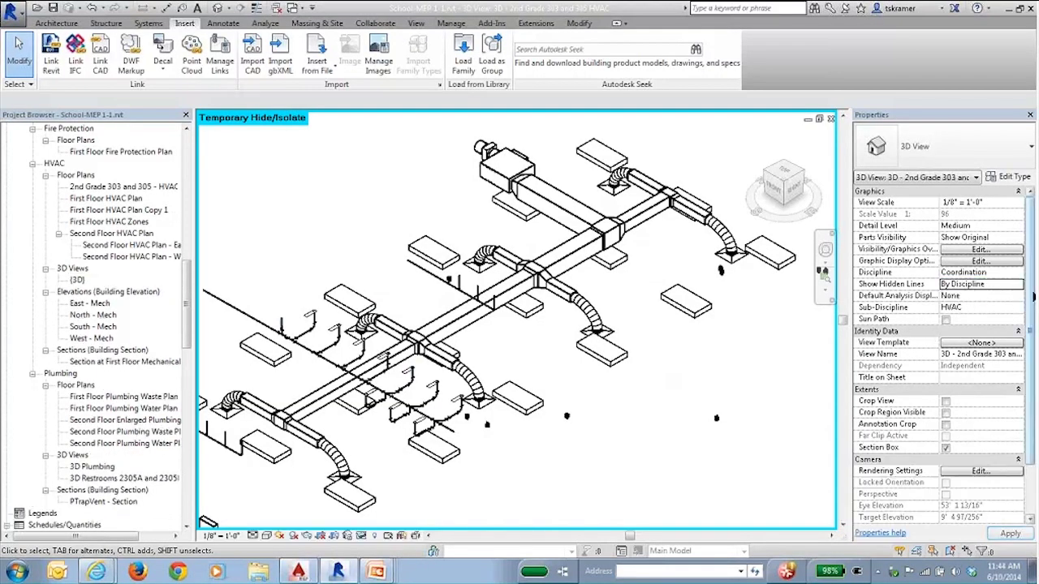
Set Show Hidden Lines to All for the 3D HVAC view.
{"action": "left_click", "coordinate": [1018, 284]}
{"action": "left_click", "coordinate": [1017, 284]}
{"action": "left_click", "coordinate": [948, 315]}
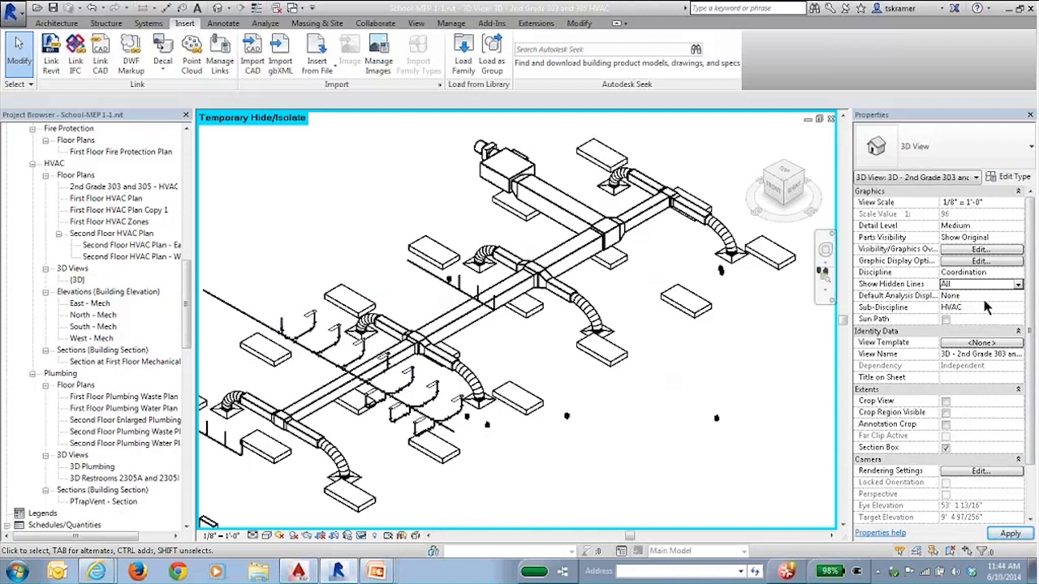
{"action": "left_click", "coordinate": [1016, 289]}
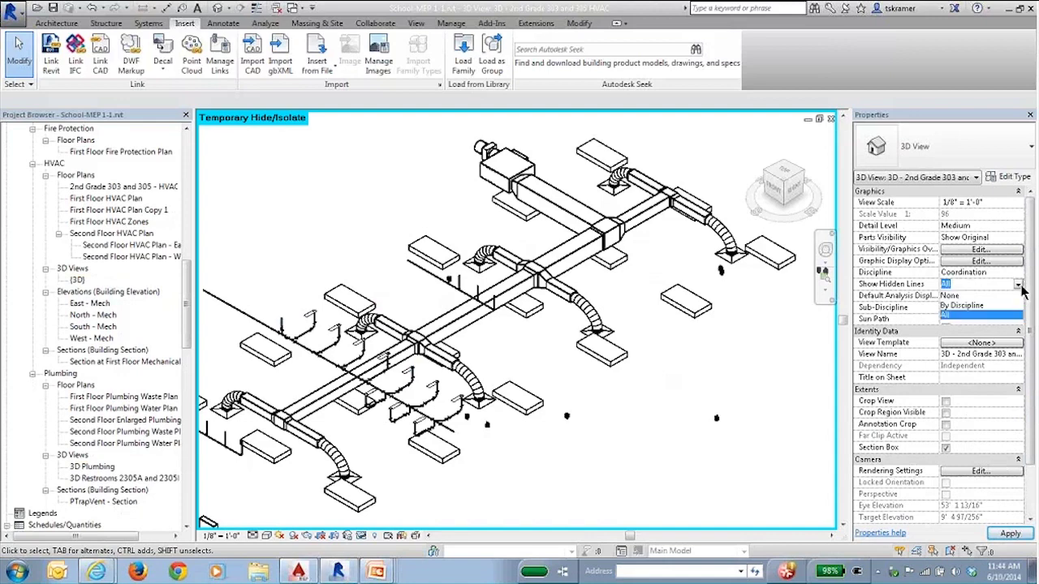
{"action": "left_click", "coordinate": [974, 315]}
Inspect the hidden lines of the ductwork from the side, and set Show Hidden Lines back to By Discipline.
{"action": "scroll", "coordinate": [556, 325], "scroll_direction": "up", "scroll_amount": 5}
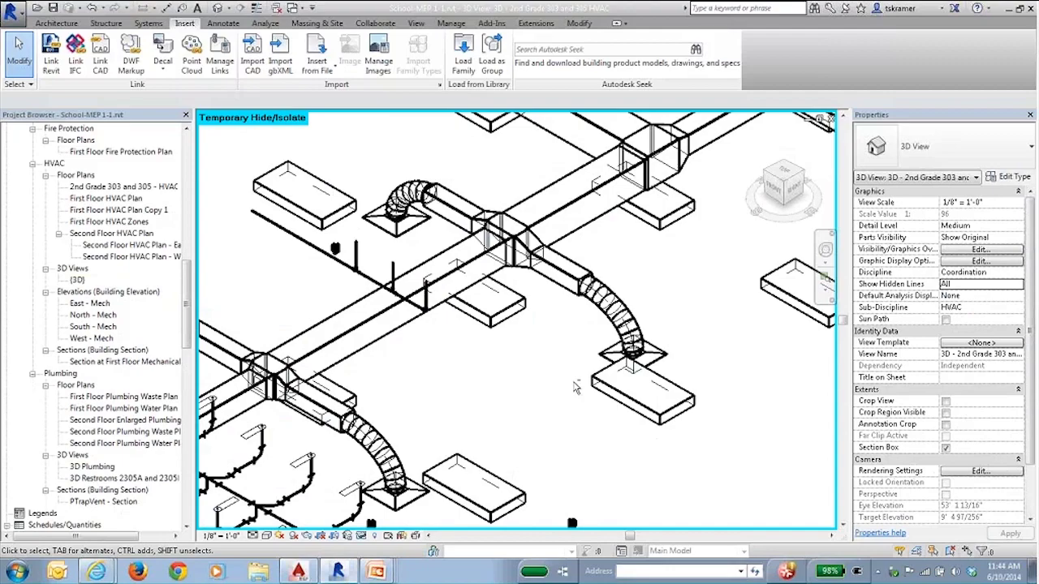
{"action": "middle_click_drag", "start_coordinate": [573, 388], "coordinate": [601, 357], "text": "shift"}
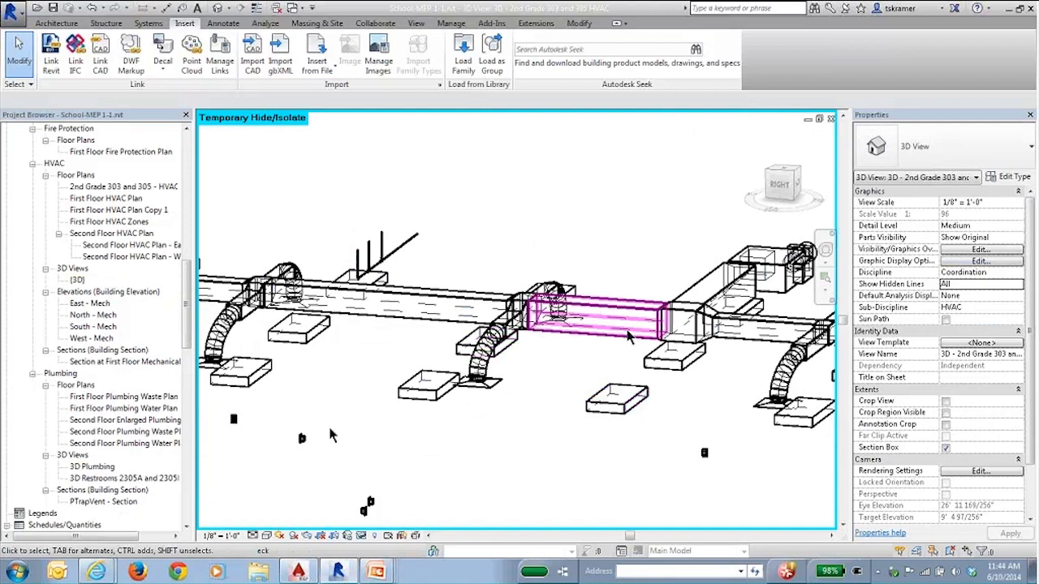
{"action": "scroll", "coordinate": [366, 332], "scroll_direction": "up", "scroll_amount": 1}
{"action": "middle_click_drag", "start_coordinate": [318, 334], "coordinate": [581, 318]}
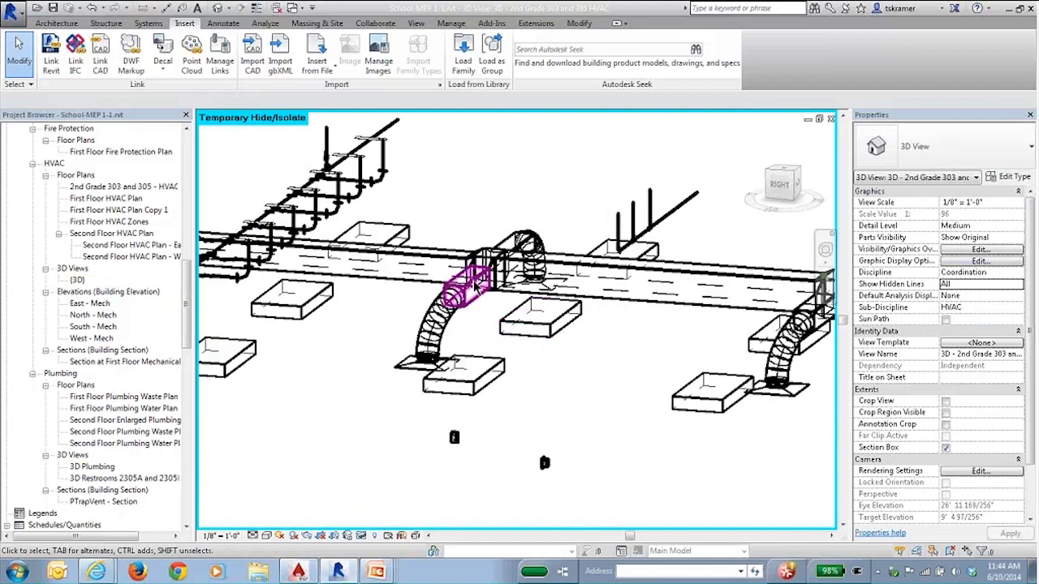
{"action": "left_click", "coordinate": [1018, 285]}
{"action": "left_click", "coordinate": [961, 306]}
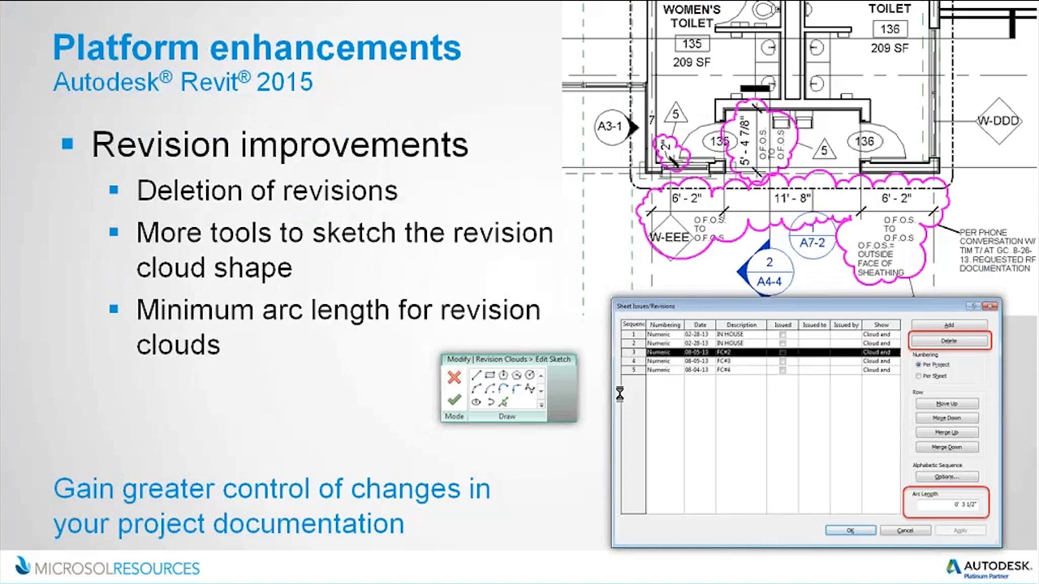
Switch from the presentation back to Revit and open the First Floor HVAC Plan view.
{"action": "key", "text": "alt+Tab"}
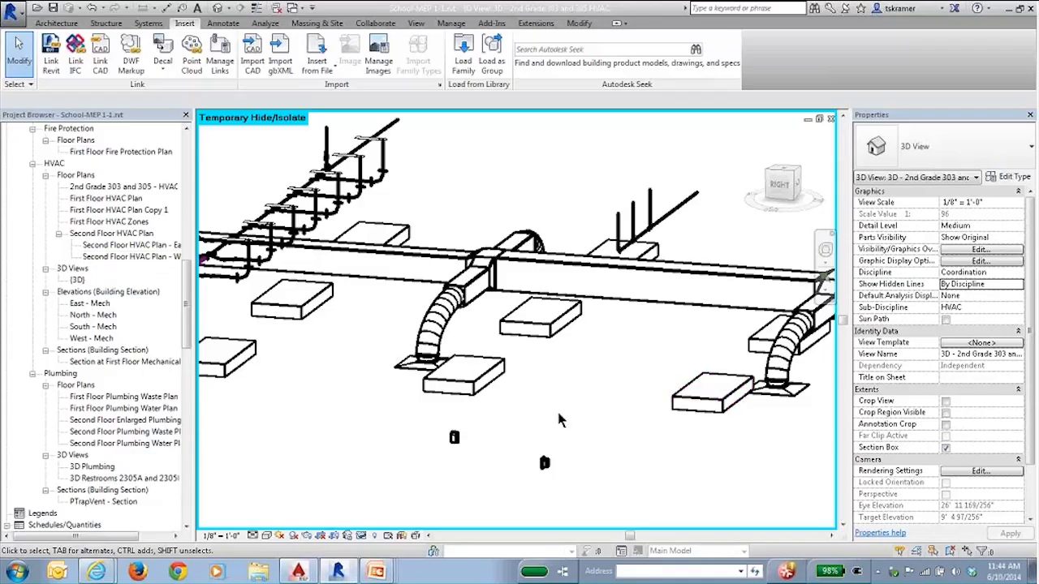
{"action": "double_click", "coordinate": [115, 199]}
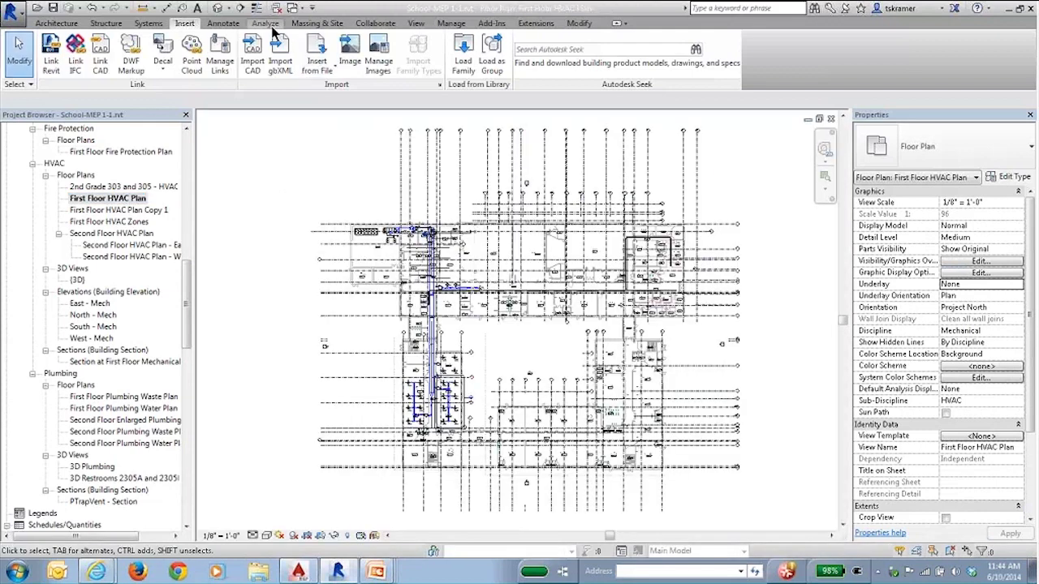
Add a second revision to the project's Sheet Issues/Revisions list and keep the arc length at 0' 0 3/4".
{"action": "left_click", "coordinate": [451, 23]}
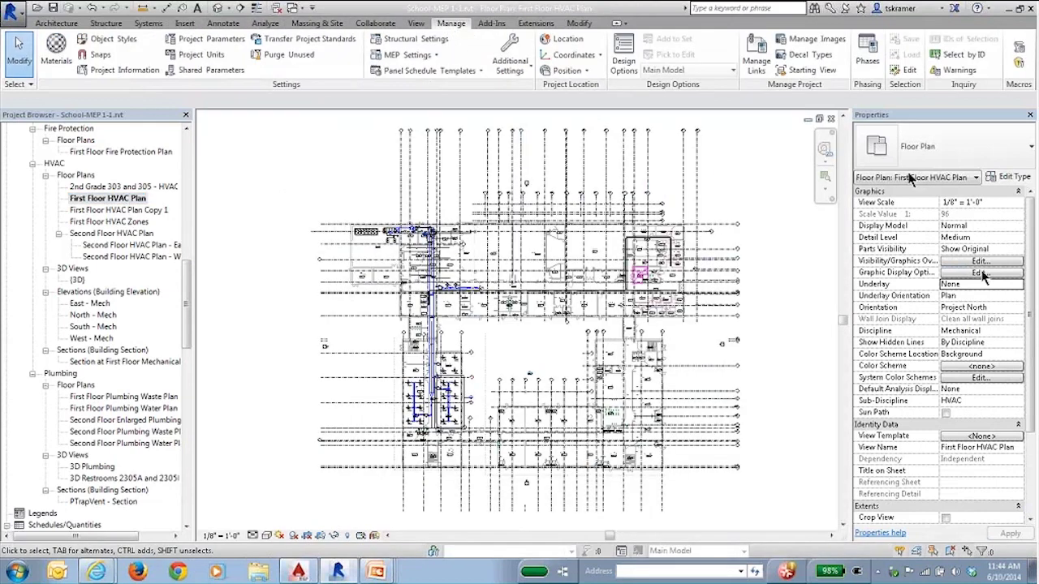
{"action": "left_click", "coordinate": [417, 23]}
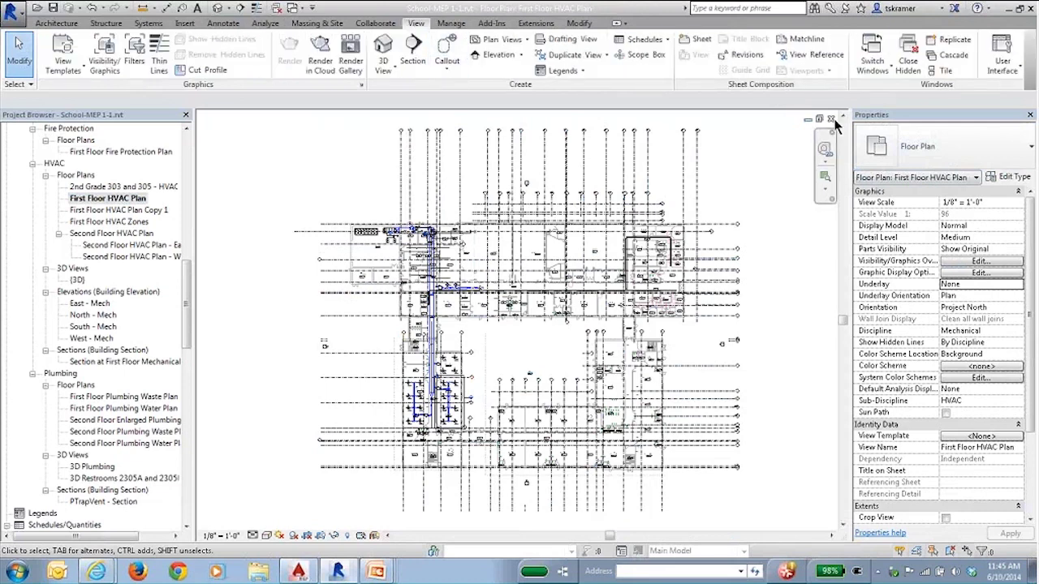
{"action": "left_click", "coordinate": [752, 53]}
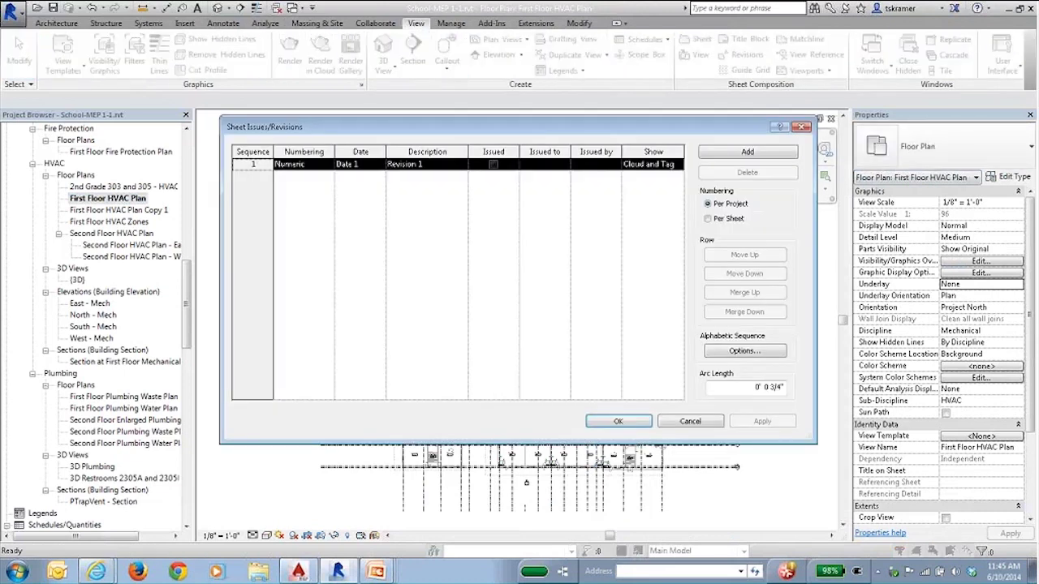
{"action": "left_click", "coordinate": [753, 155]}
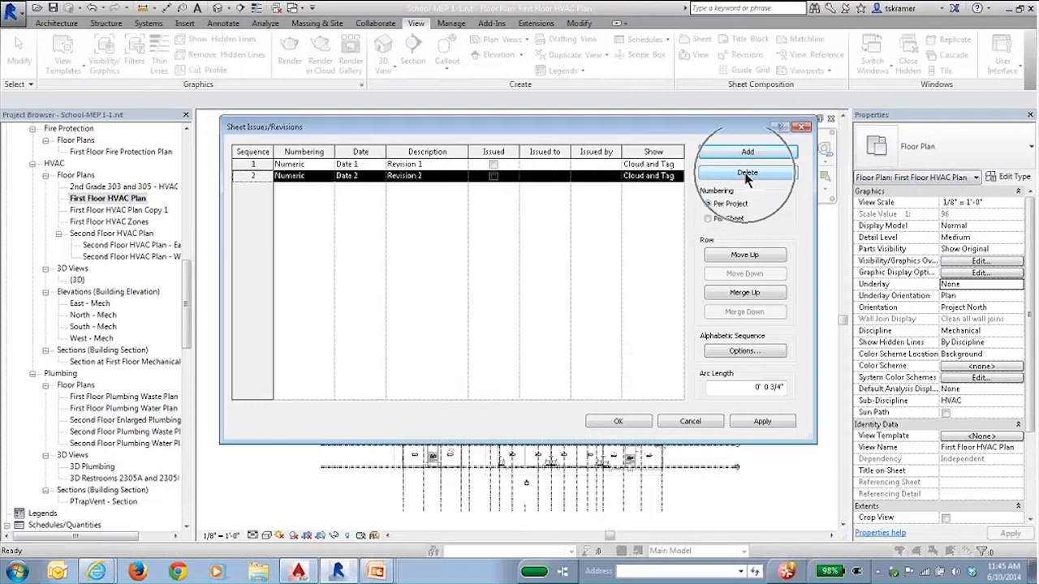
{"action": "left_click", "coordinate": [779, 388]}
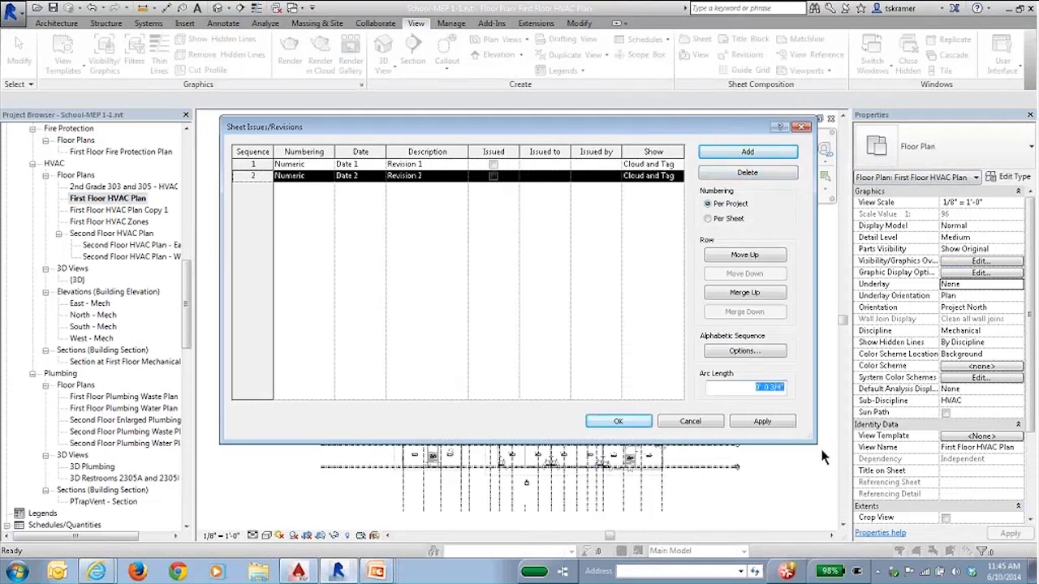
{"action": "left_click", "coordinate": [619, 417]}
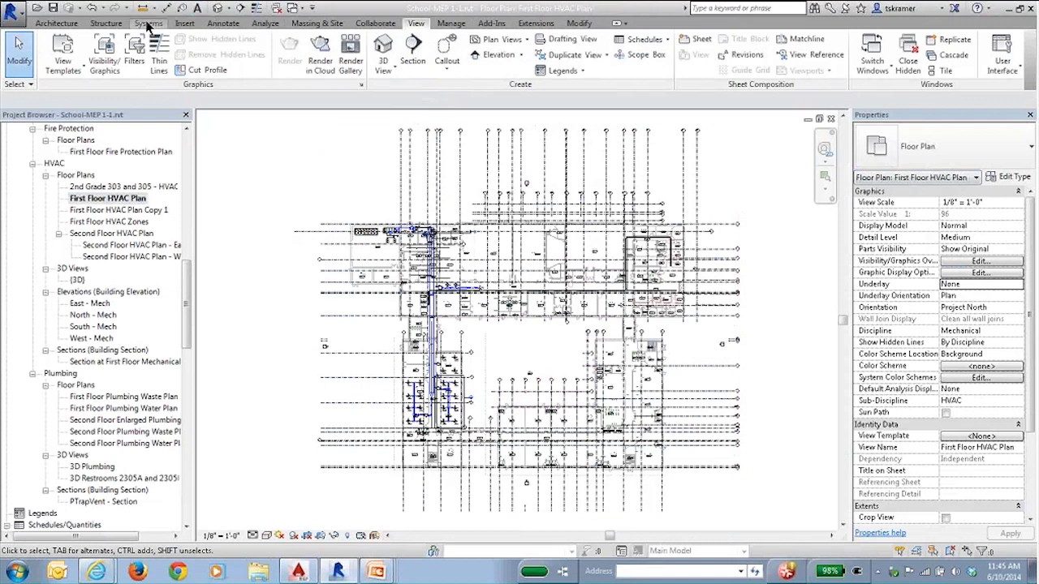
Sketch a rectangular revision cloud for Seq. 2 - Revision 2 around part of Band Music Room 117, the adjacent storage rooms and the corridor ductwork.
{"action": "left_click", "coordinate": [216, 26]}
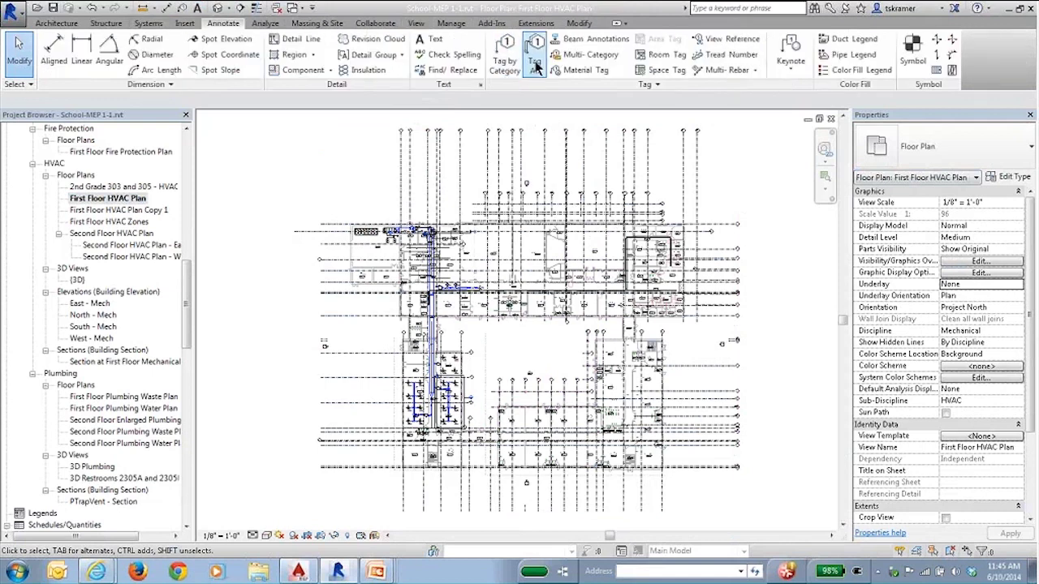
{"action": "left_click", "coordinate": [372, 39]}
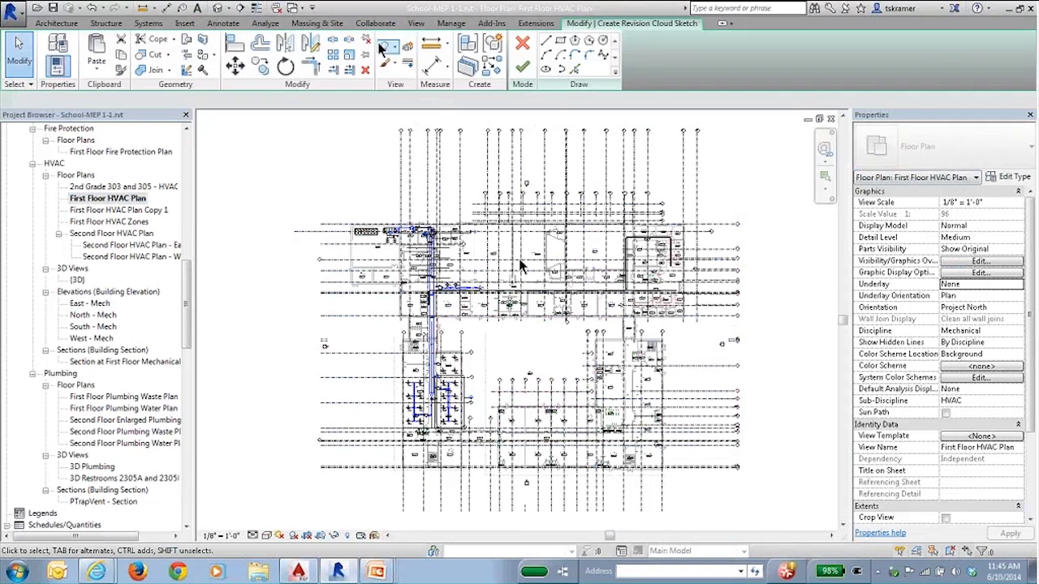
{"action": "scroll", "coordinate": [545, 325], "scroll_direction": "up", "scroll_amount": 4}
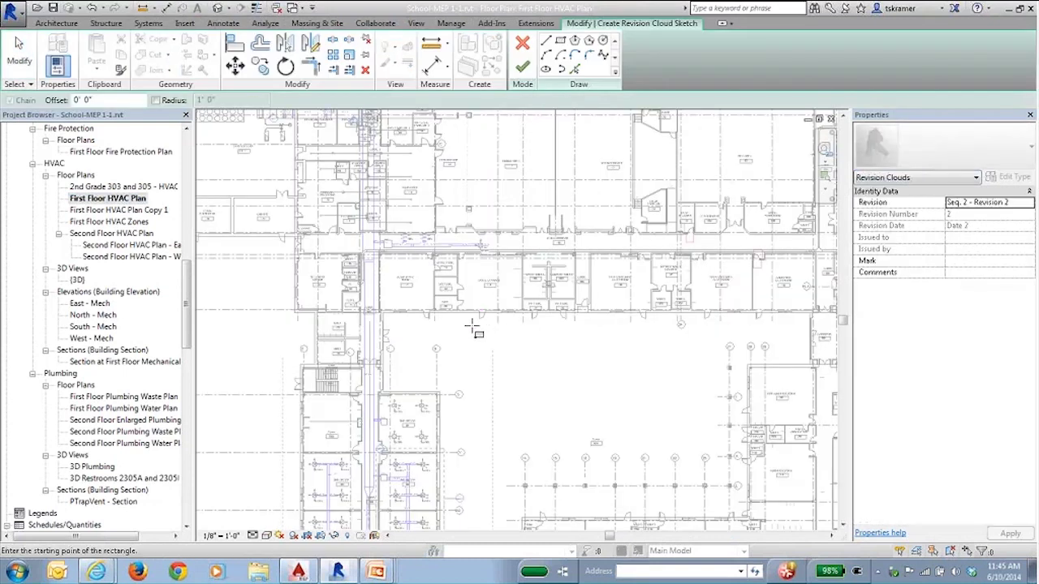
{"action": "left_click", "coordinate": [480, 325]}
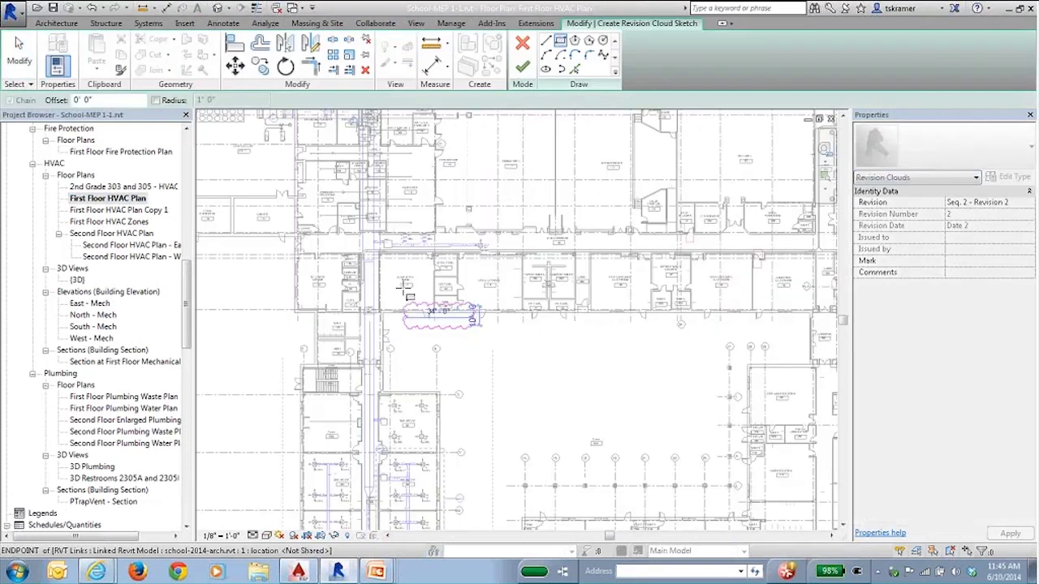
{"action": "left_click", "coordinate": [386, 223]}
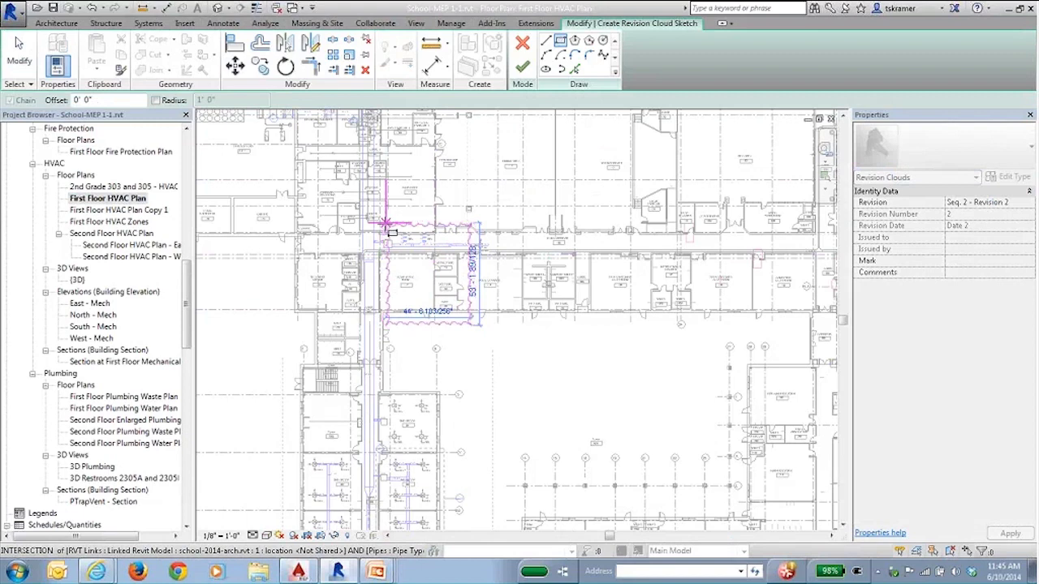
{"action": "scroll", "coordinate": [386, 223], "scroll_direction": "up", "scroll_amount": 5}
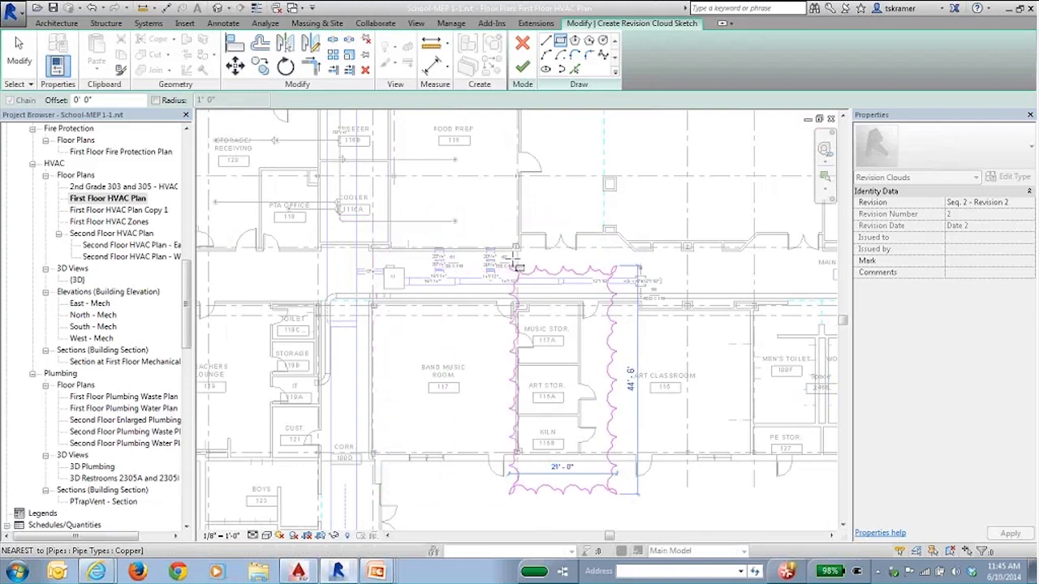
{"action": "left_click", "coordinate": [437, 190]}
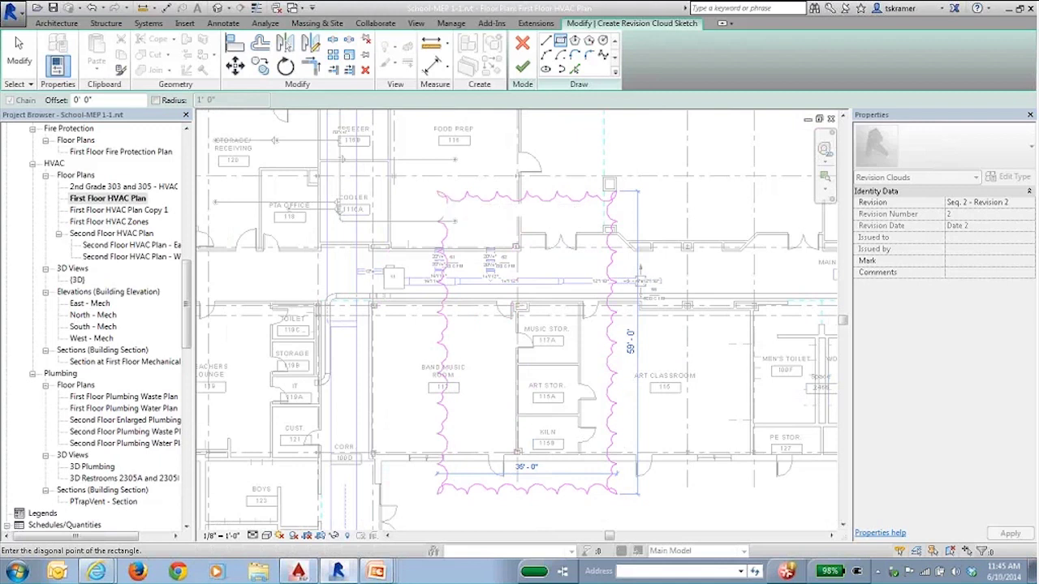
{"action": "left_click", "coordinate": [420, 216]}
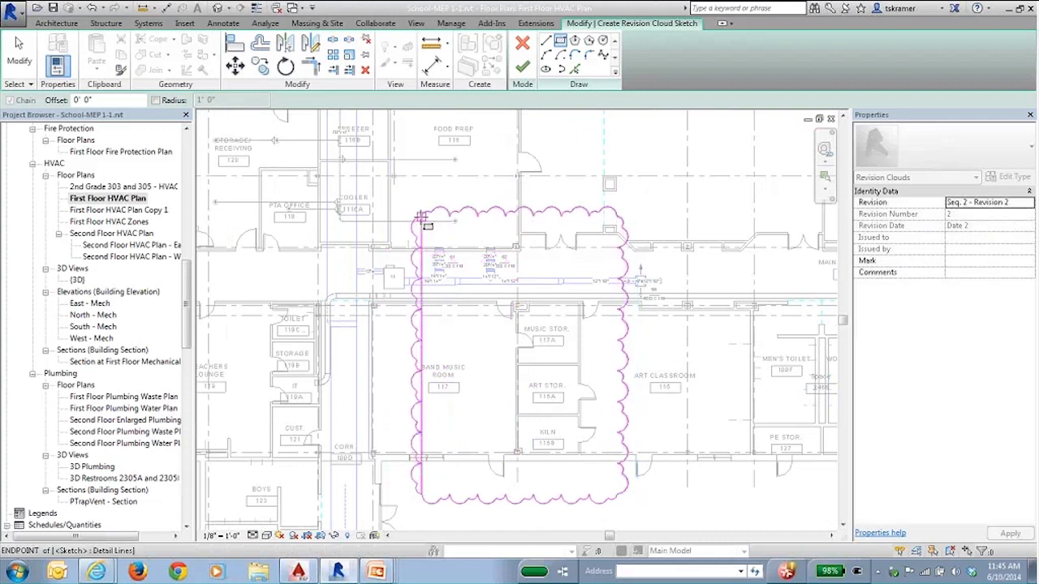
{"action": "left_click", "coordinate": [522, 67]}
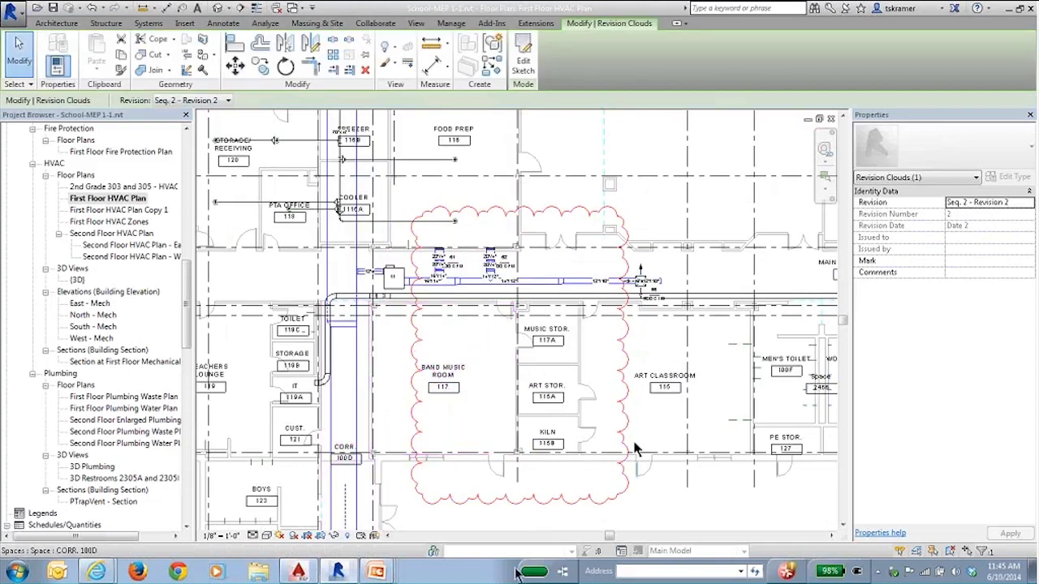
Switch to the PowerPoint presentation and advance past the Images in schedules slide to Building element energy analysis.
{"action": "key", "text": "alt+Tab"}
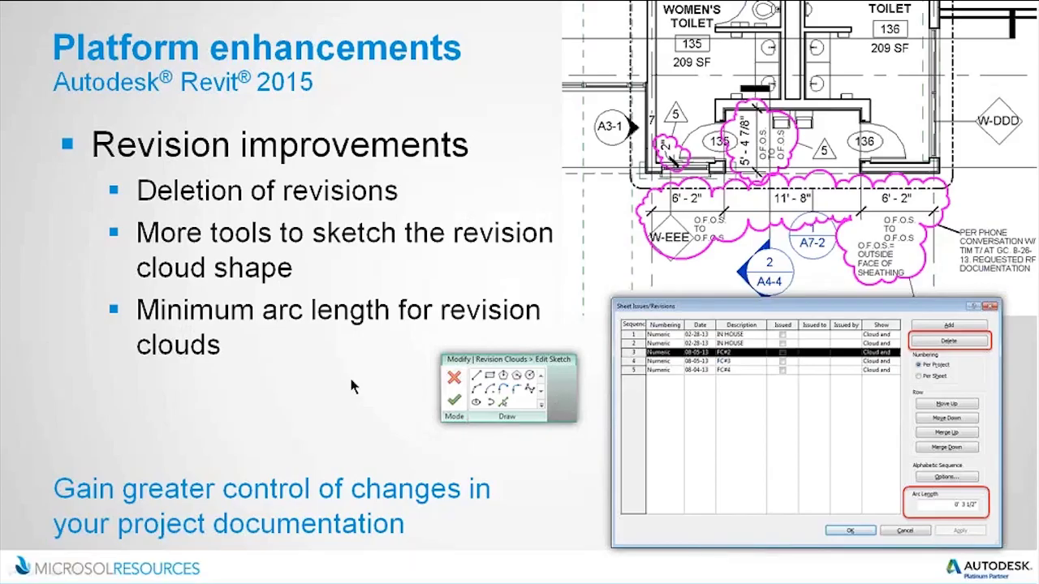
{"action": "left_click", "coordinate": [352, 379]}
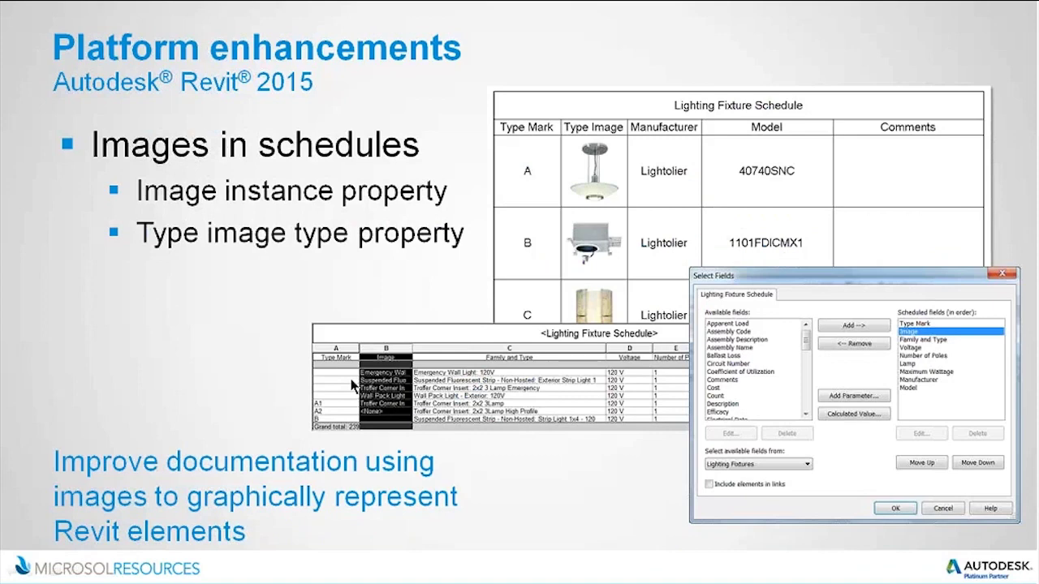
{"action": "left_click", "coordinate": [352, 380]}
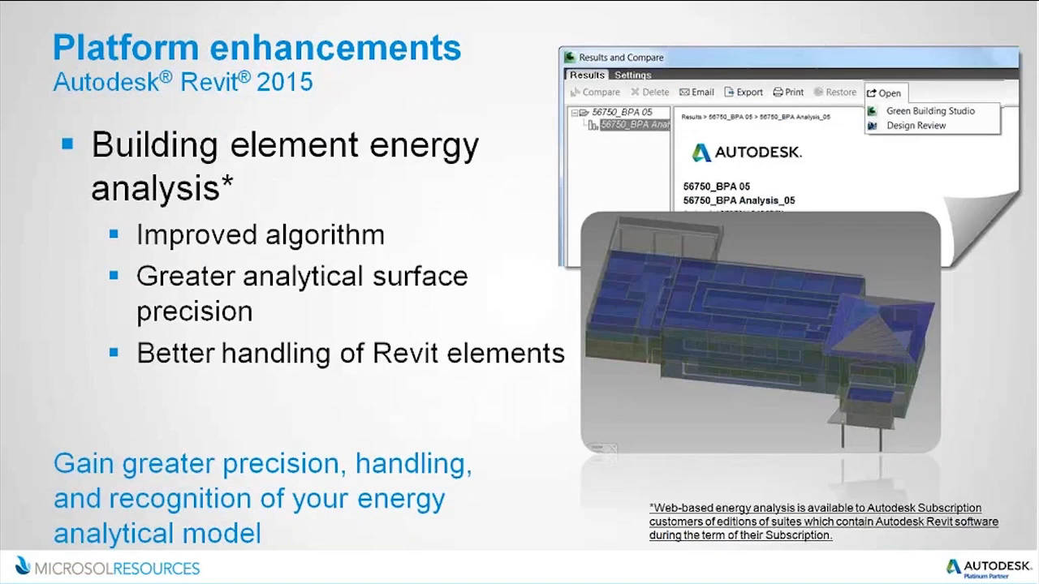